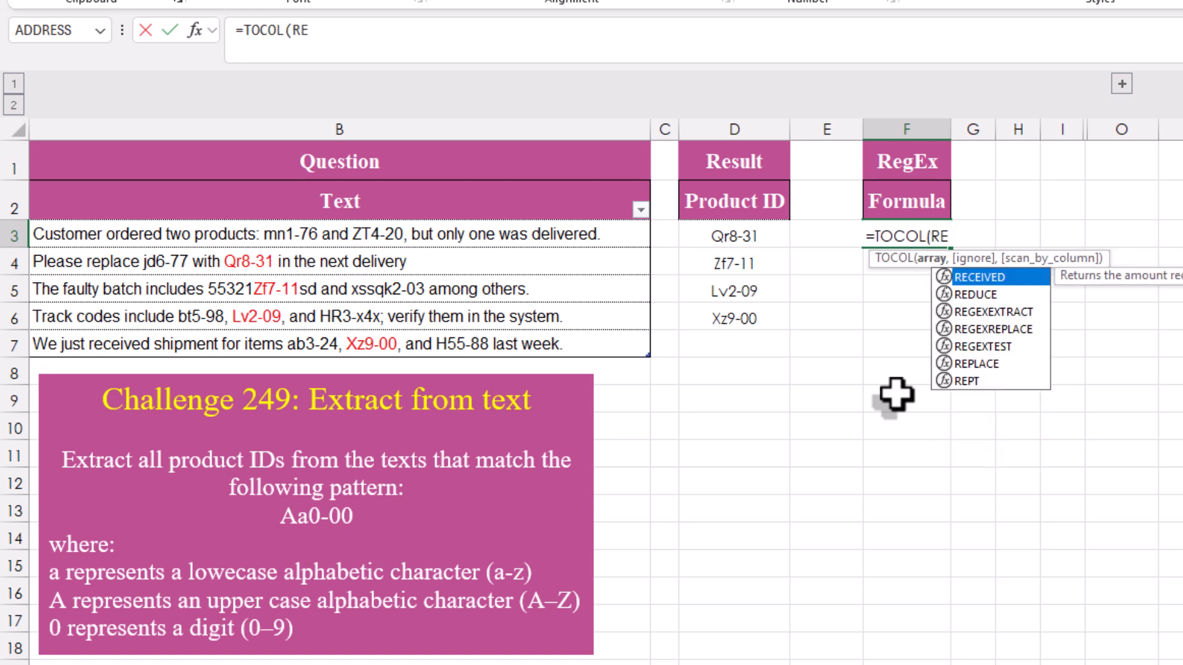
Complete the formula in F3 as =TOCOL(REGEXEXTRACT(CONCAT(Table1[Text]),"[A-Z][a-z]\d-\d\d",1))
type("(Tab")
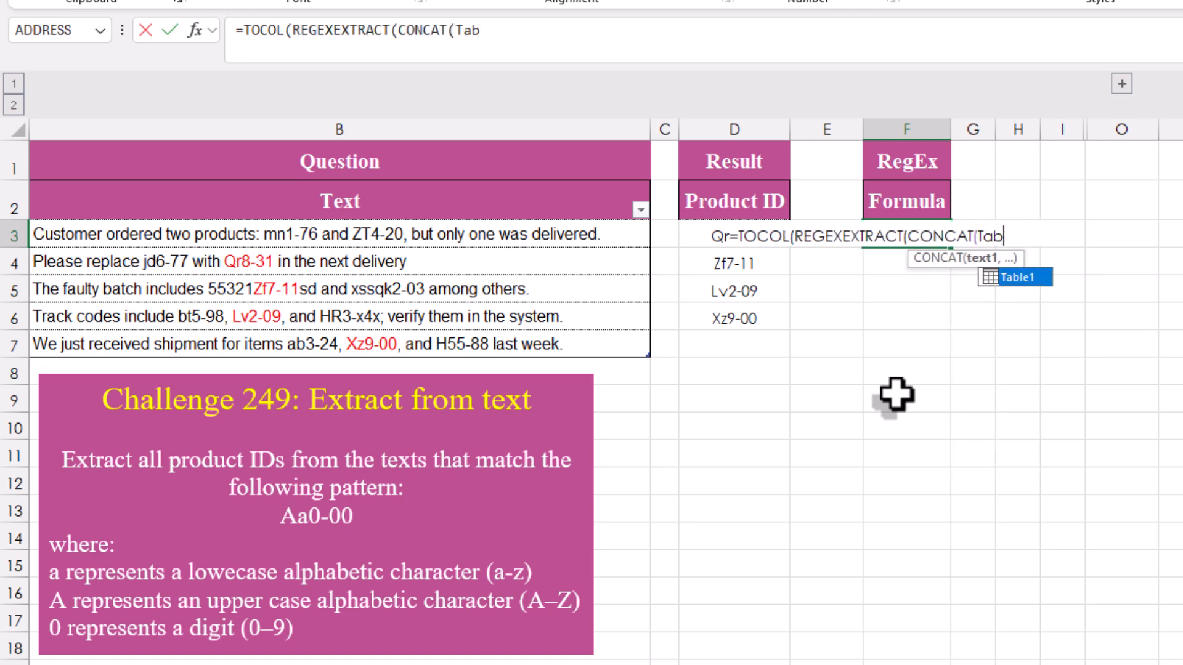
type("le1[Text]),\"[")
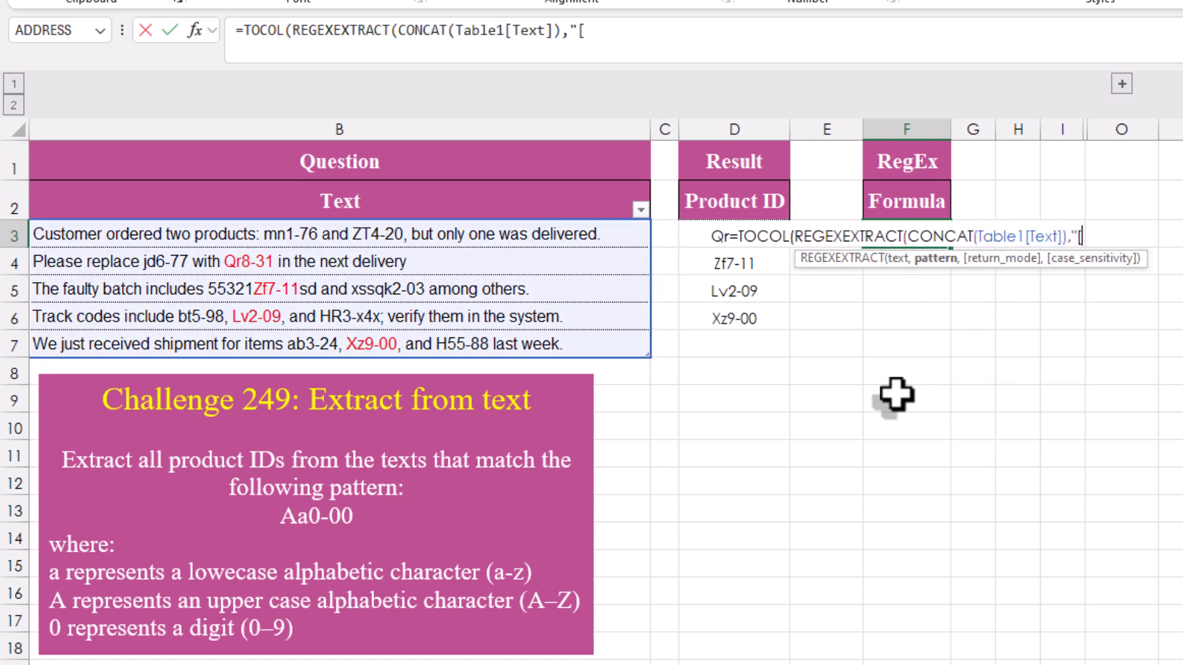
type("A-Z][a-z]\\d-\\d\\d\",1))")
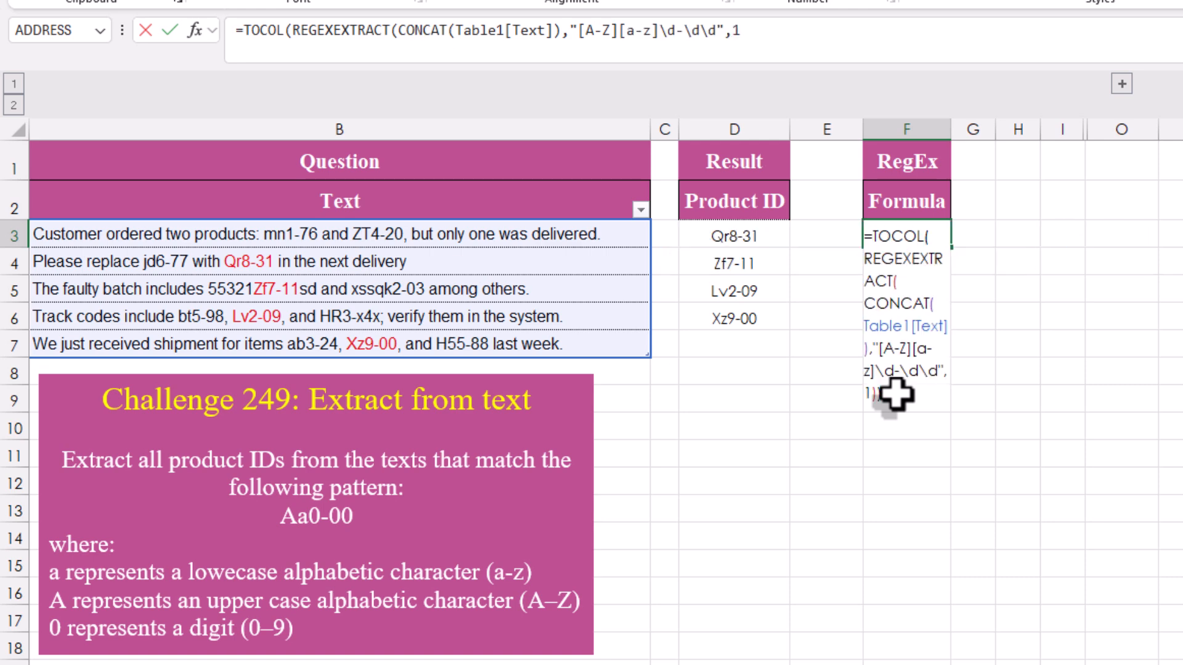
key("Return")
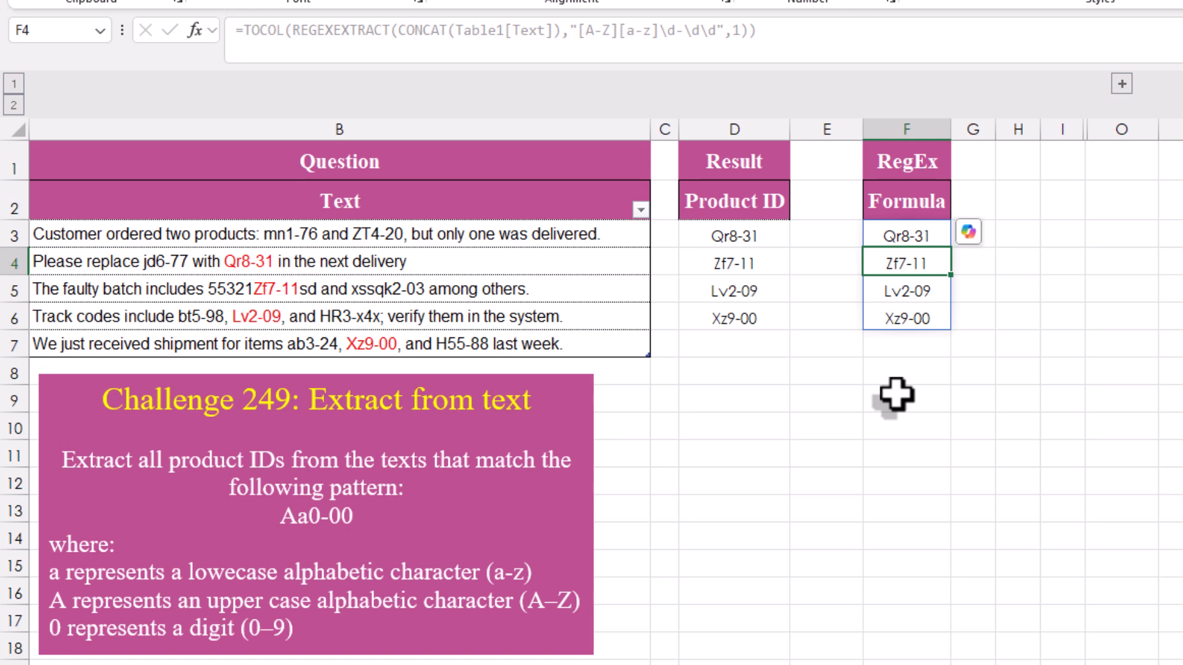
Review the regex pattern argument inside the formula in F3, leaving the formula as it is
left_click(914, 229)
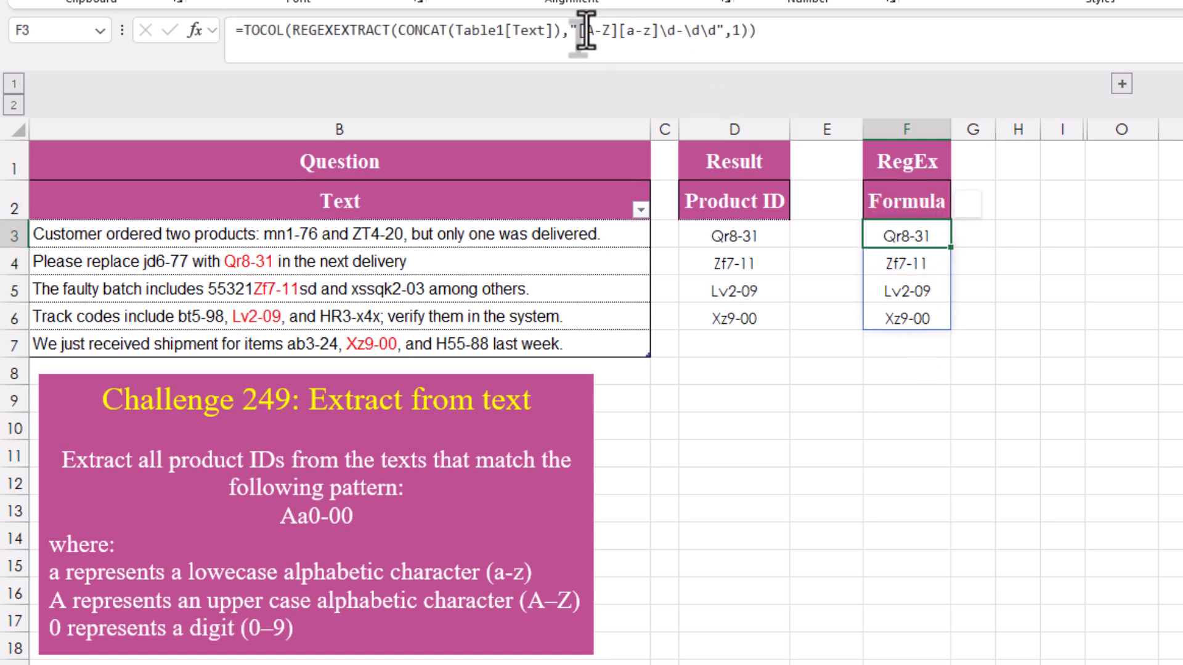
left_click_drag(578, 30, 719, 37)
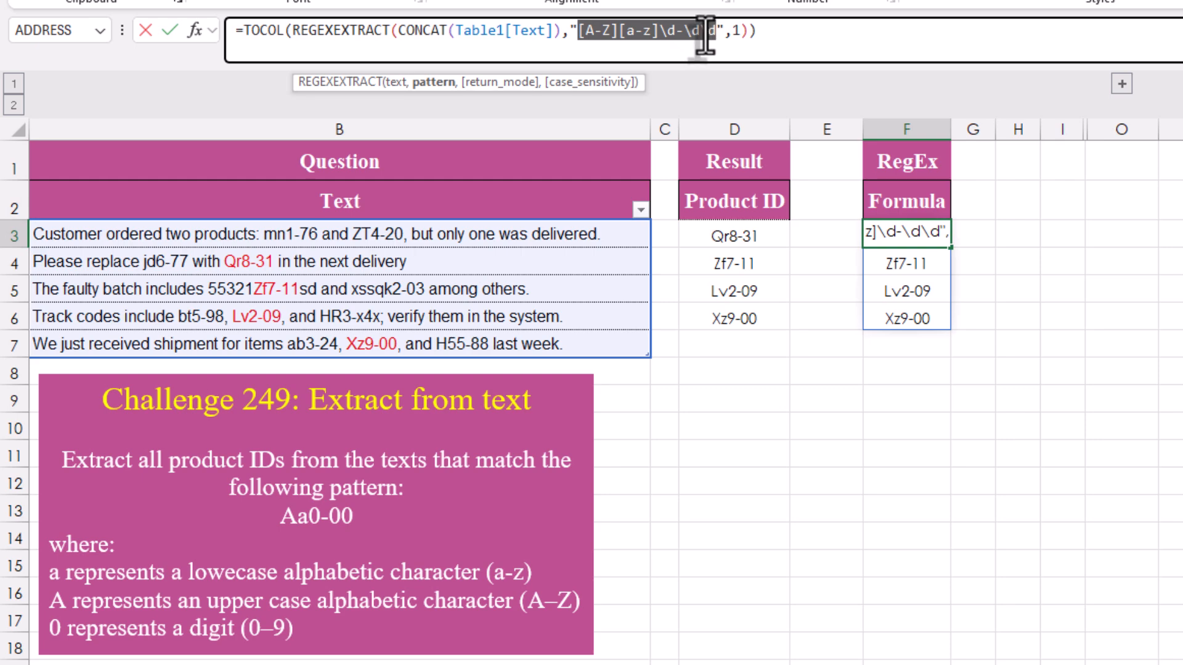
key("Return")
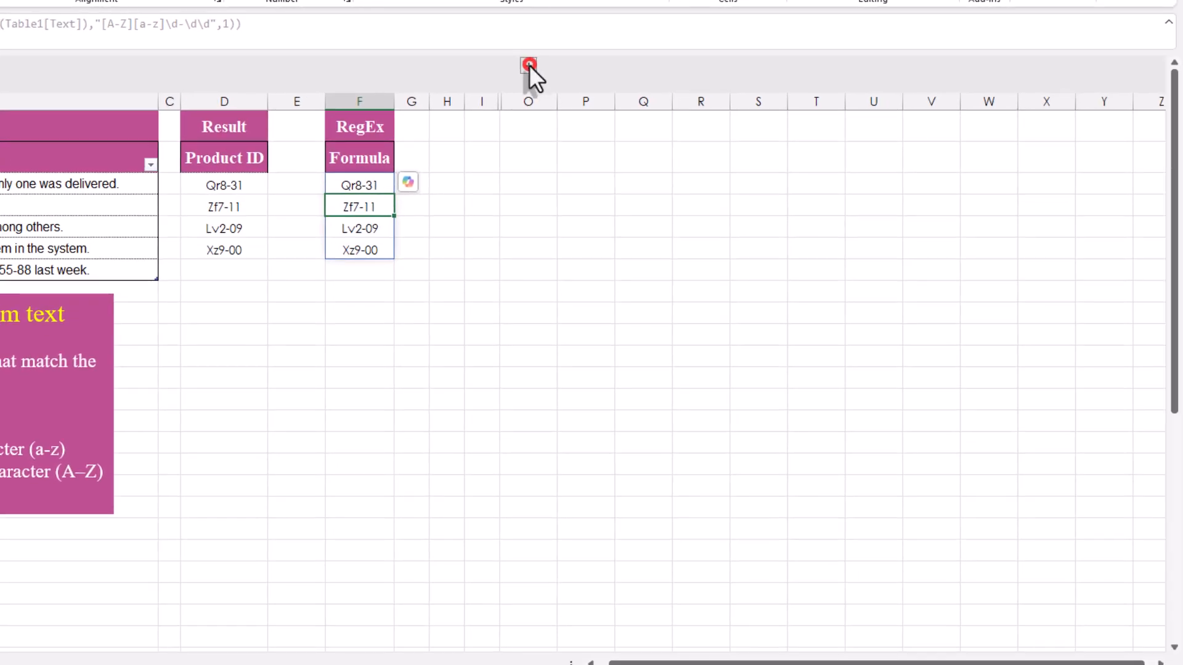
Expand the hidden column group J:N and select the green cheat-sheet entries for quantifiers, character ranges and \w\d\s classes
left_click(1122, 83)
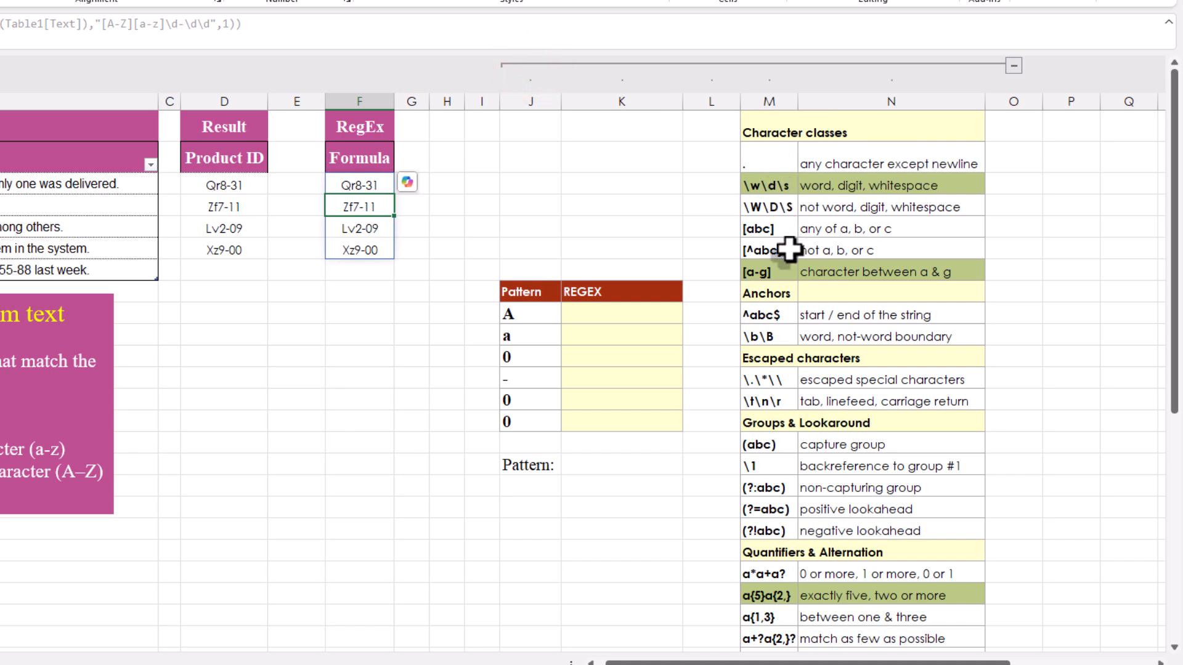
left_click_drag(818, 597, 783, 595)
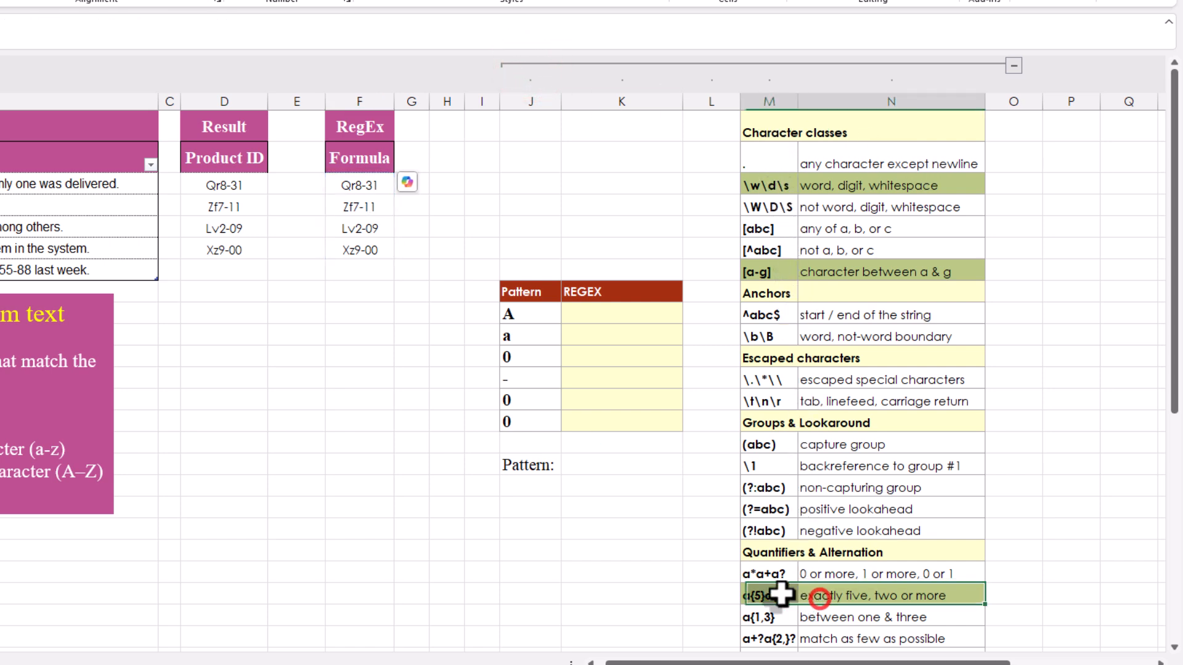
left_click(781, 271, "ctrl")
left_click(769, 185, "ctrl")
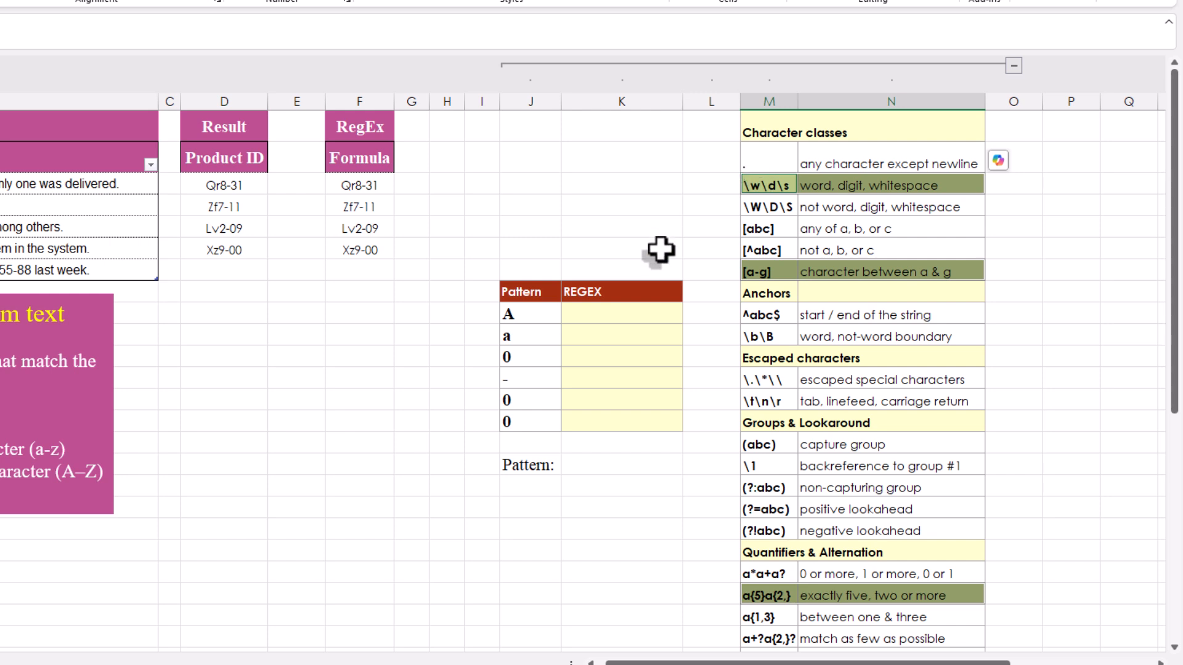
Fill the REGEX column with [A-Z] for A, [a-z] for a, and \d for the first 0
left_click(575, 314)
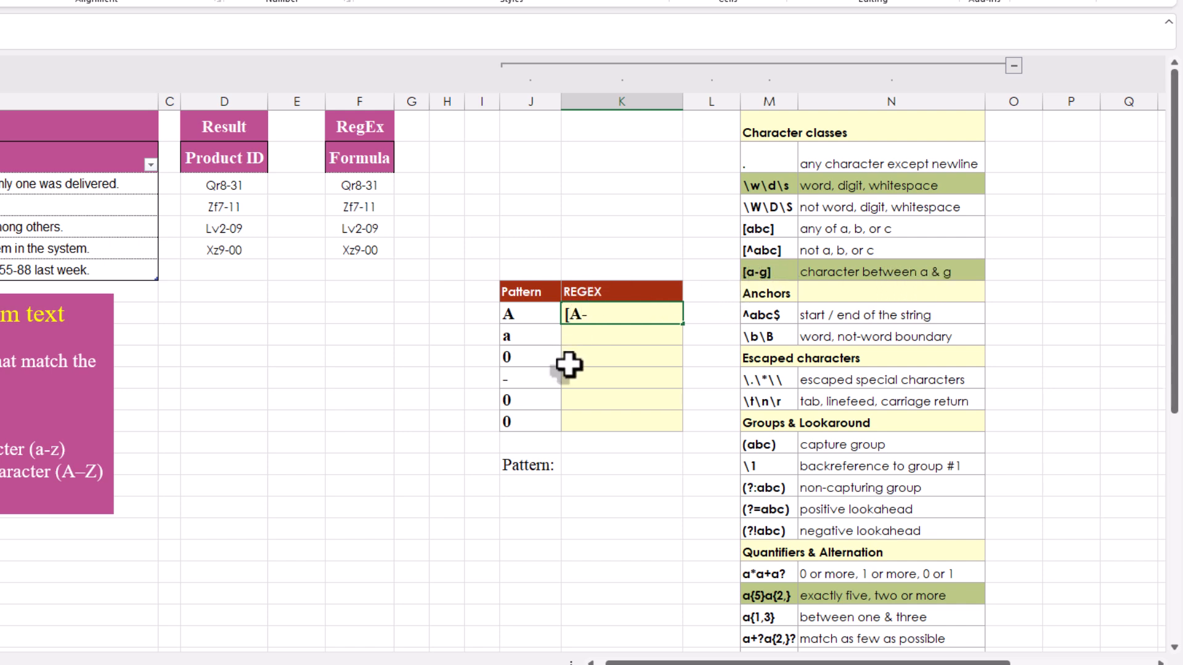
key("Return")
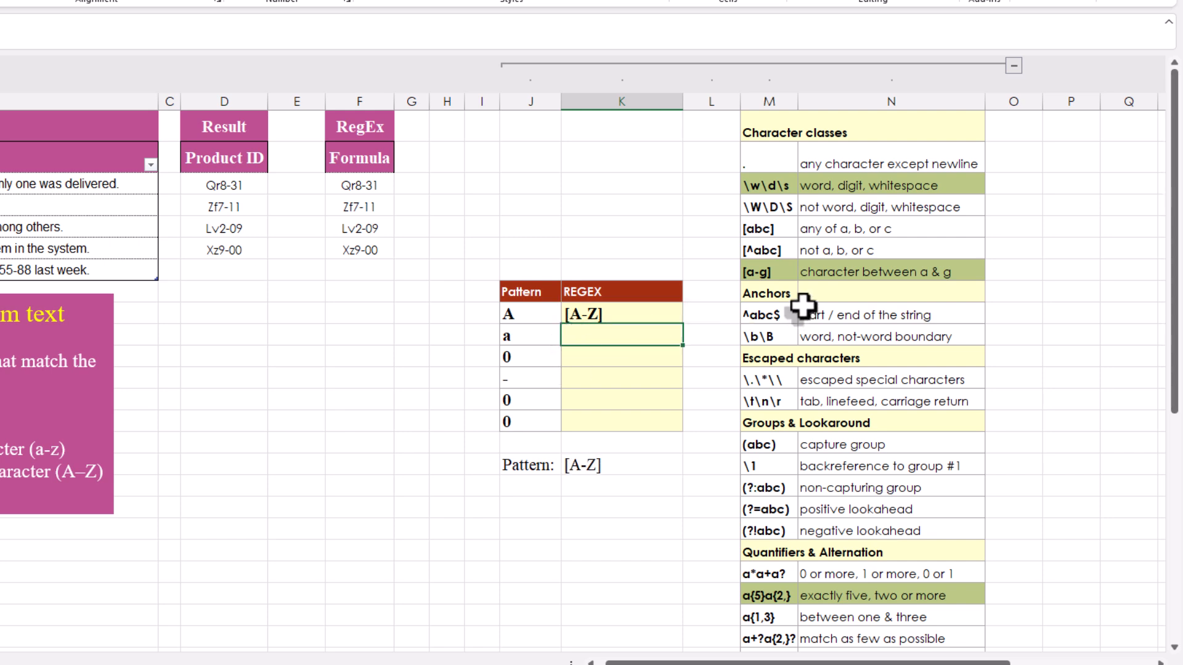
type("[a")
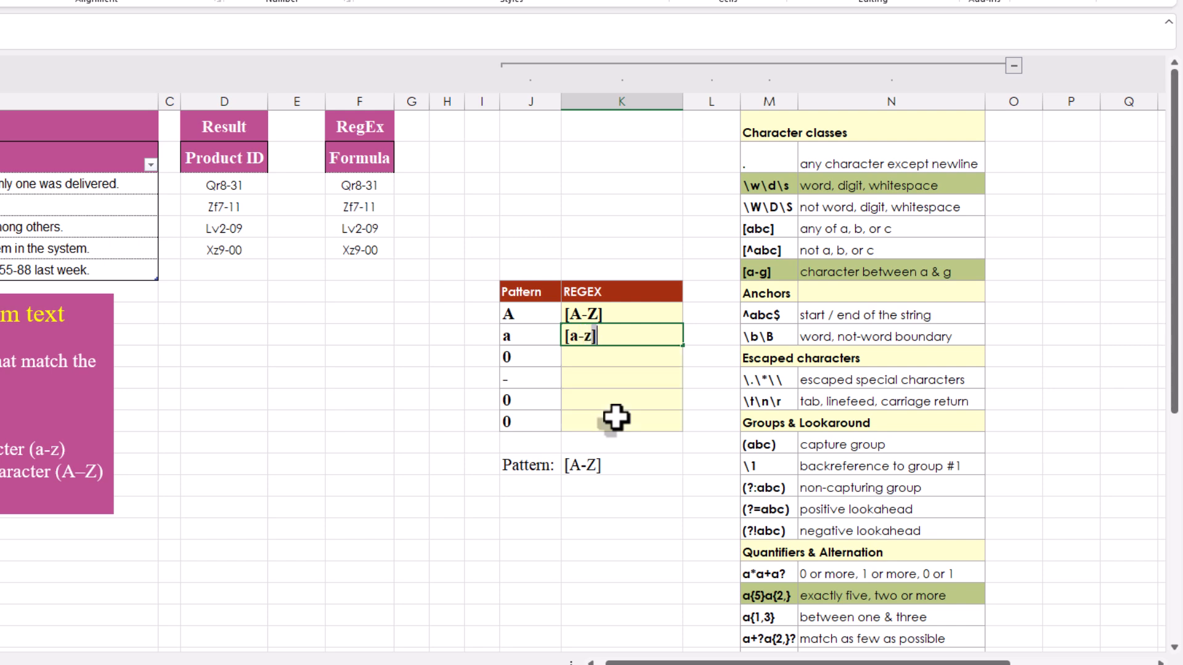
type("-z]")
key("Return")
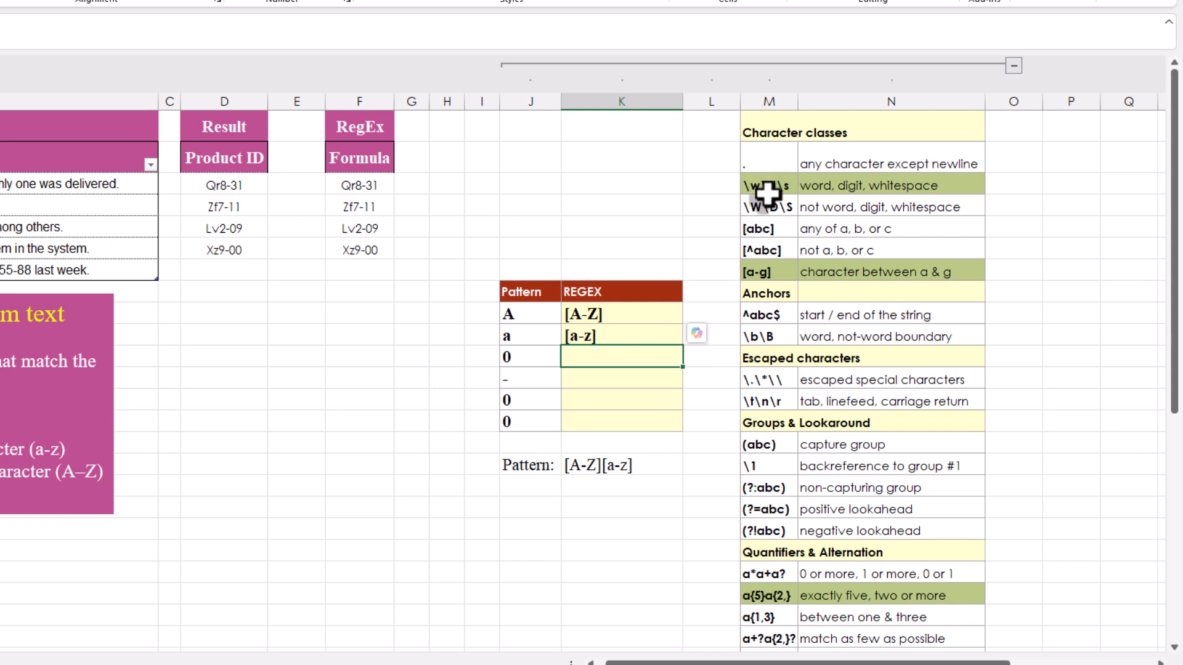
type("\\d")
key("Return")
Enter \d for the last two 0 rows and - for the hyphen row in the REGEX column
left_click(572, 392)
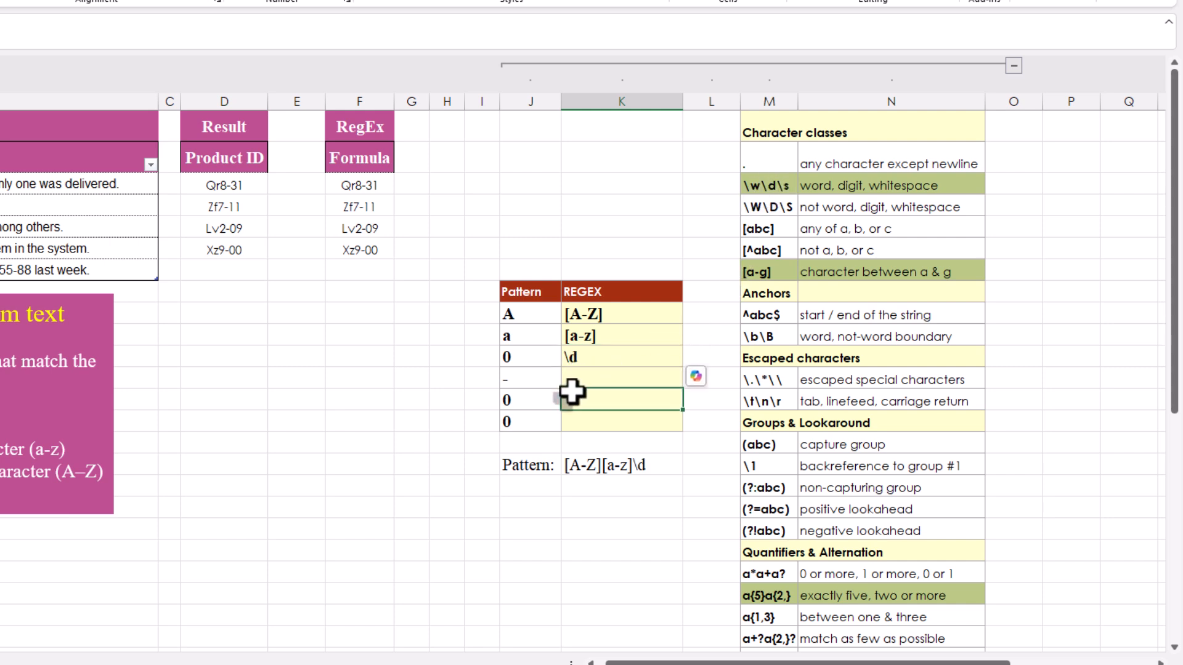
type("\\d")
key("Return")
type("\\d")
key("Return")
key("Up")
key("Up")
key("Up")
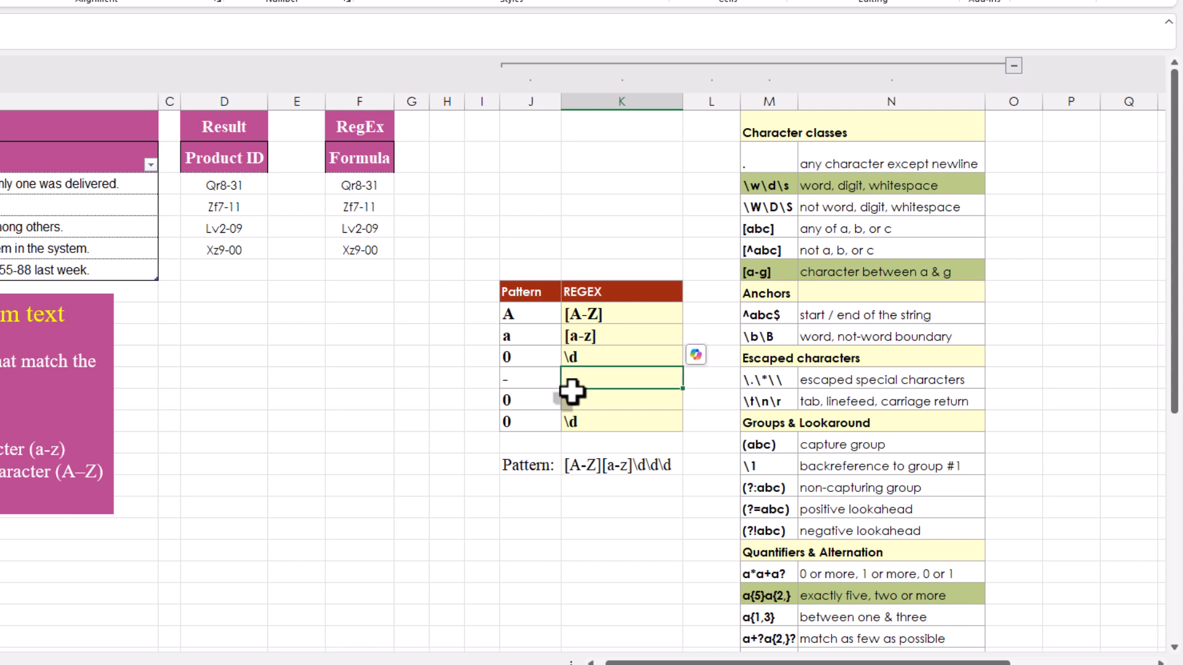
key("Return")
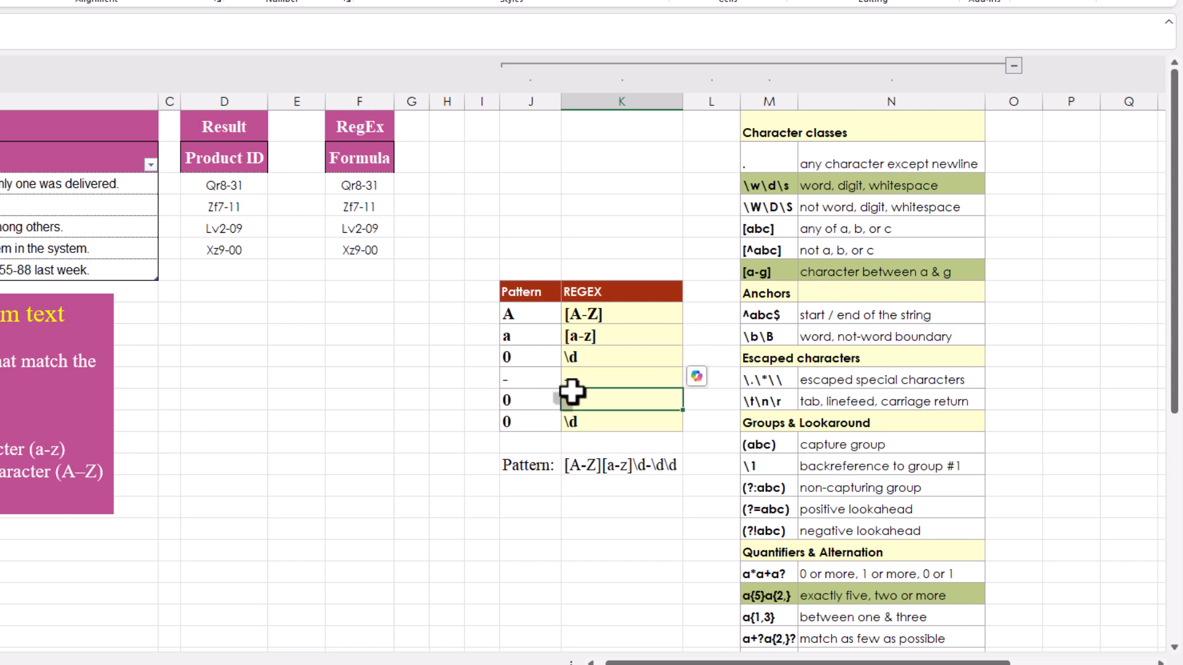
Copy the combined pattern in K16 and paste it as values into K18 and K19
left_click(604, 465)
key("ctrl+c")
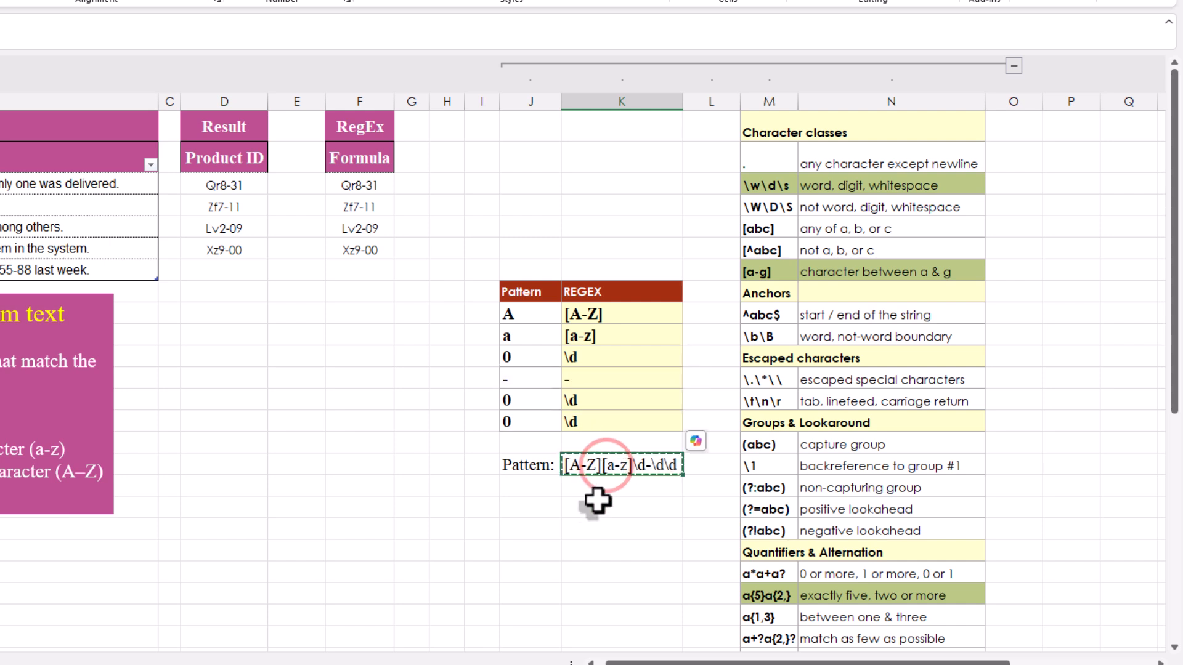
right_click(598, 506)
left_click(664, 96)
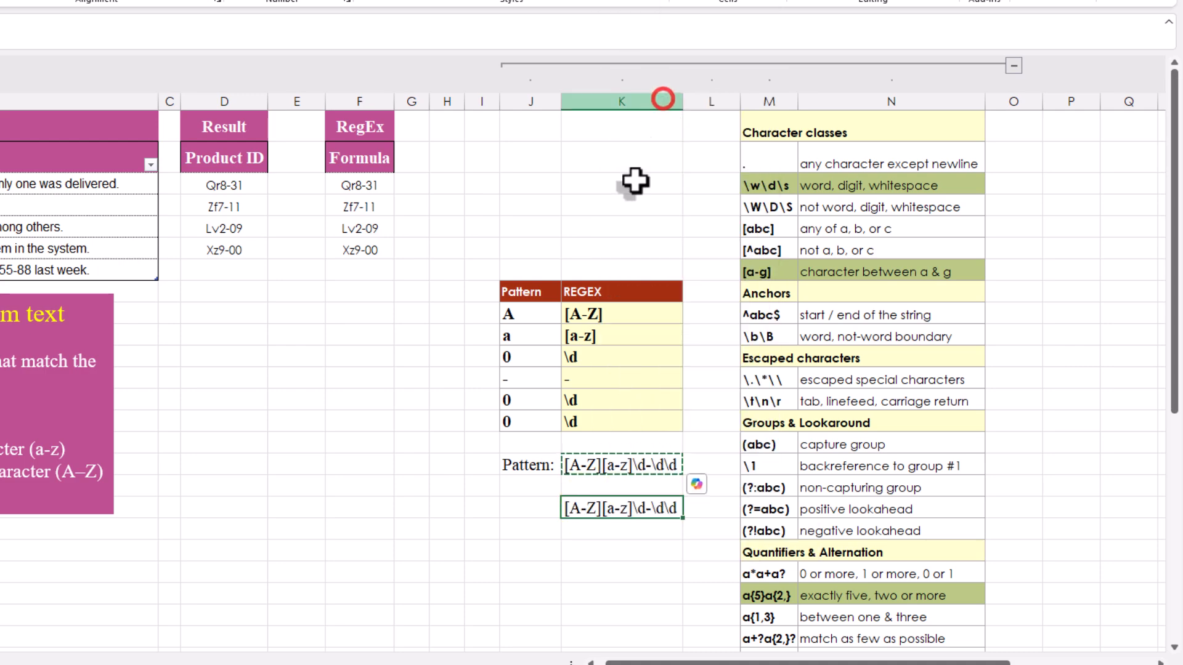
left_click(615, 532)
right_click(615, 531)
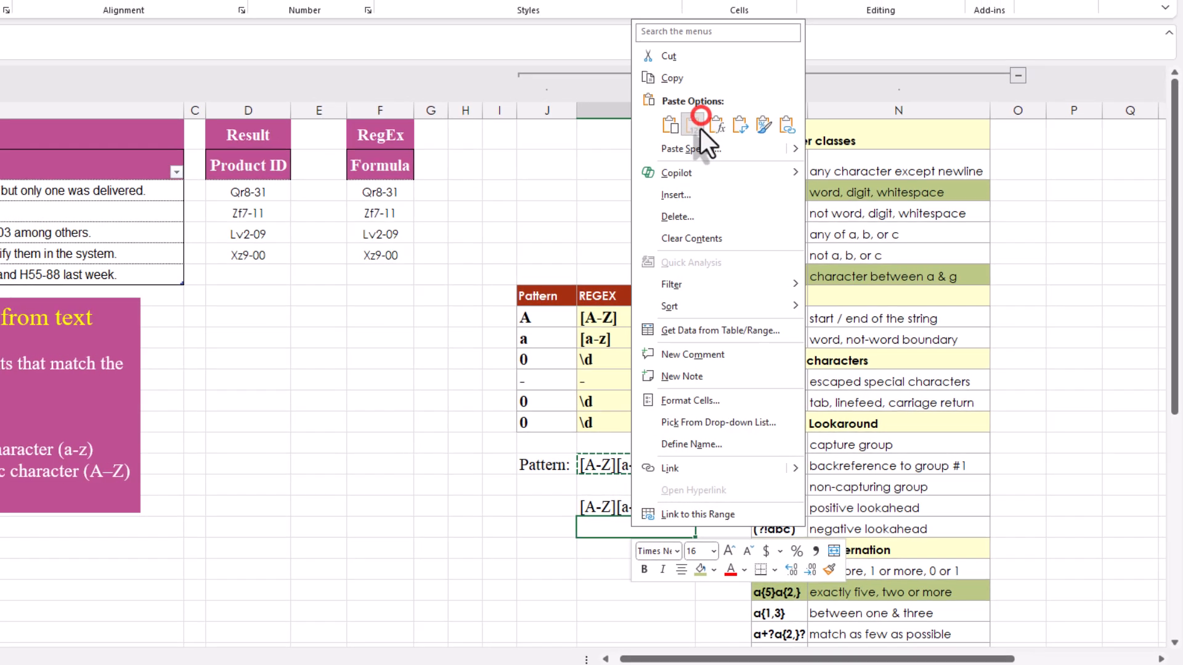
left_click(700, 127)
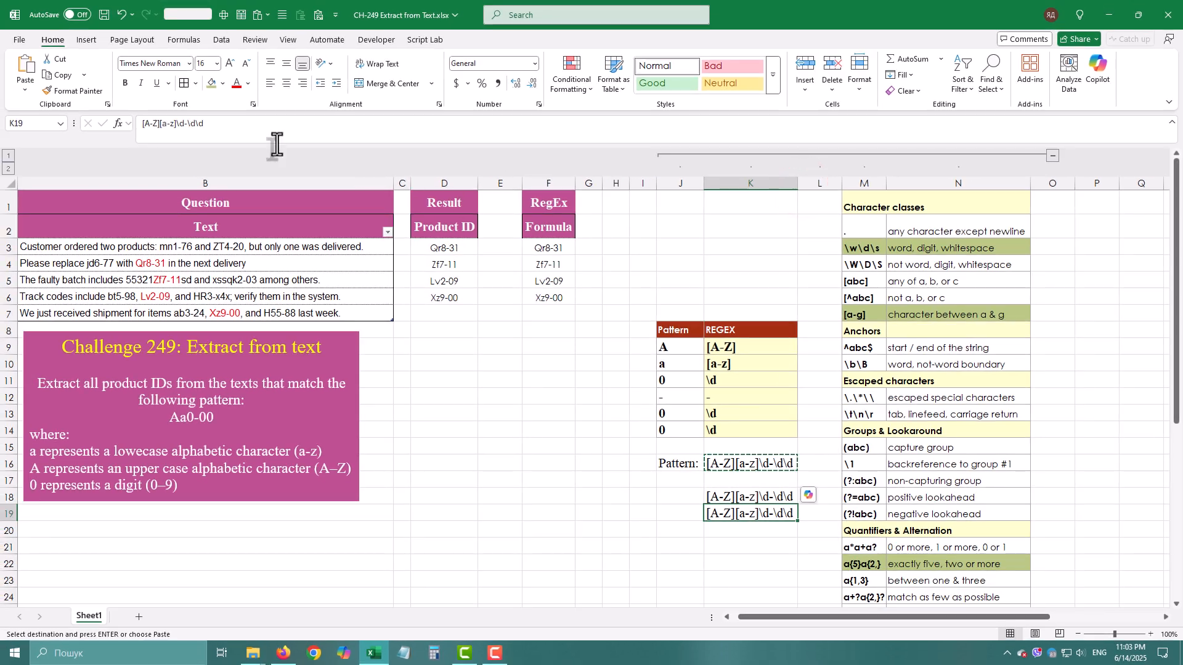
Shorten the pattern in K19 to [A-Z][a-z]\d-\d{2} by replacing the final repeated \d with a quantifier
left_click(197, 124)
left_click_drag(197, 124, 217, 129)
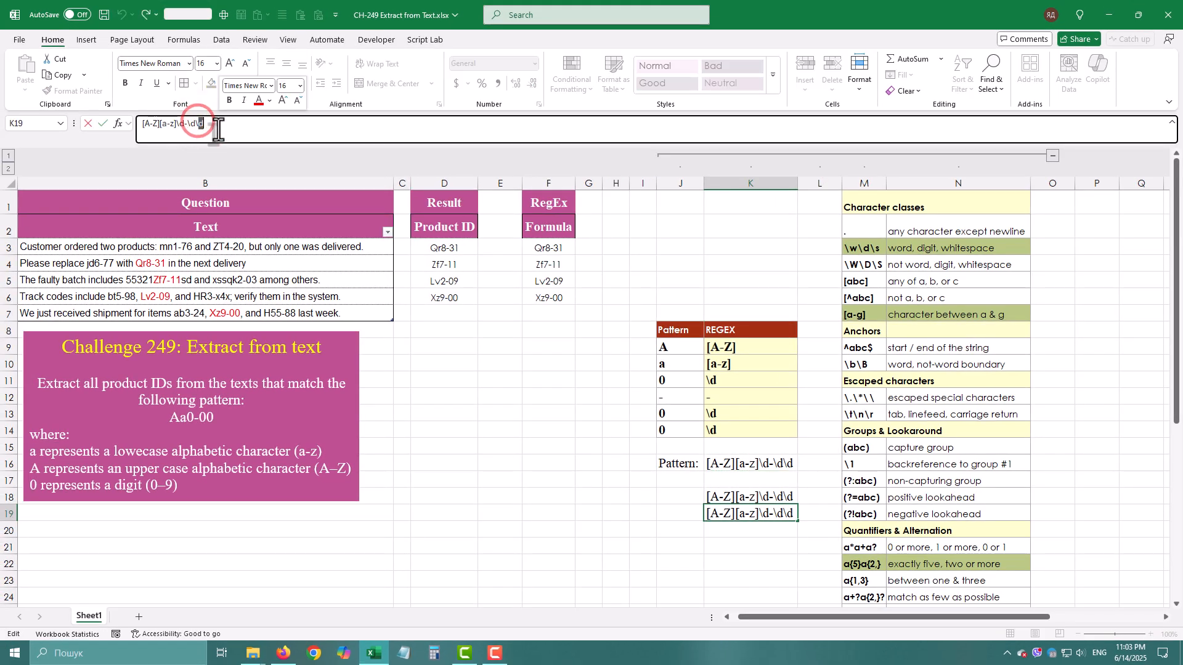
key("BackSpace")
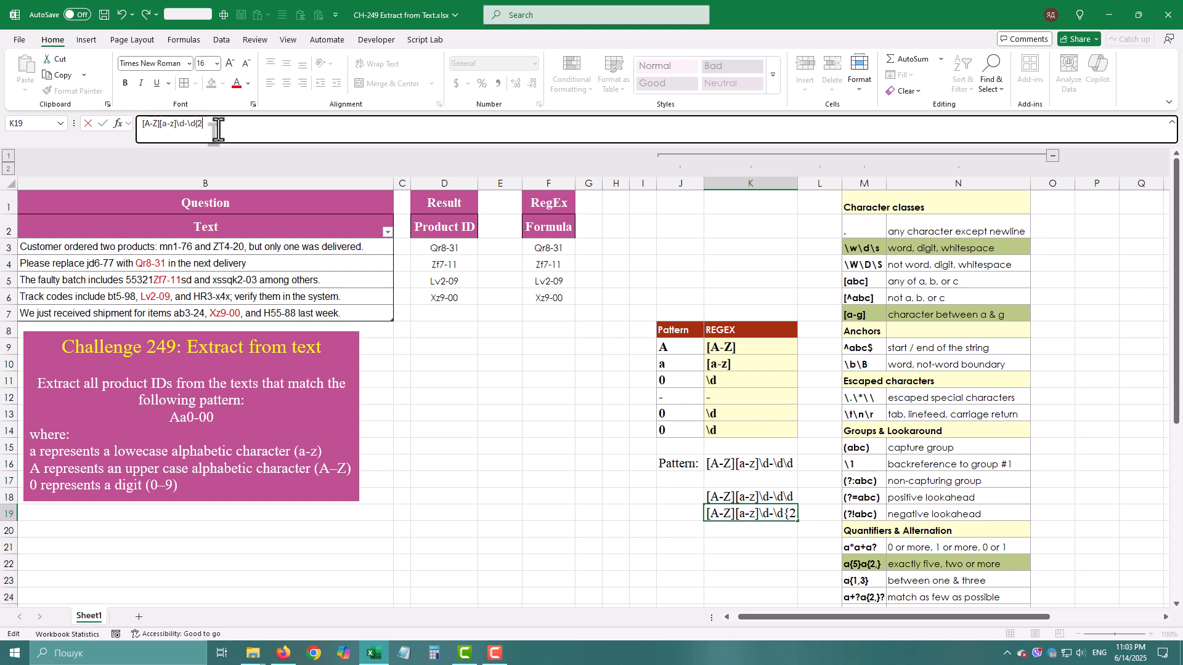
type("{2}")
key("Return")
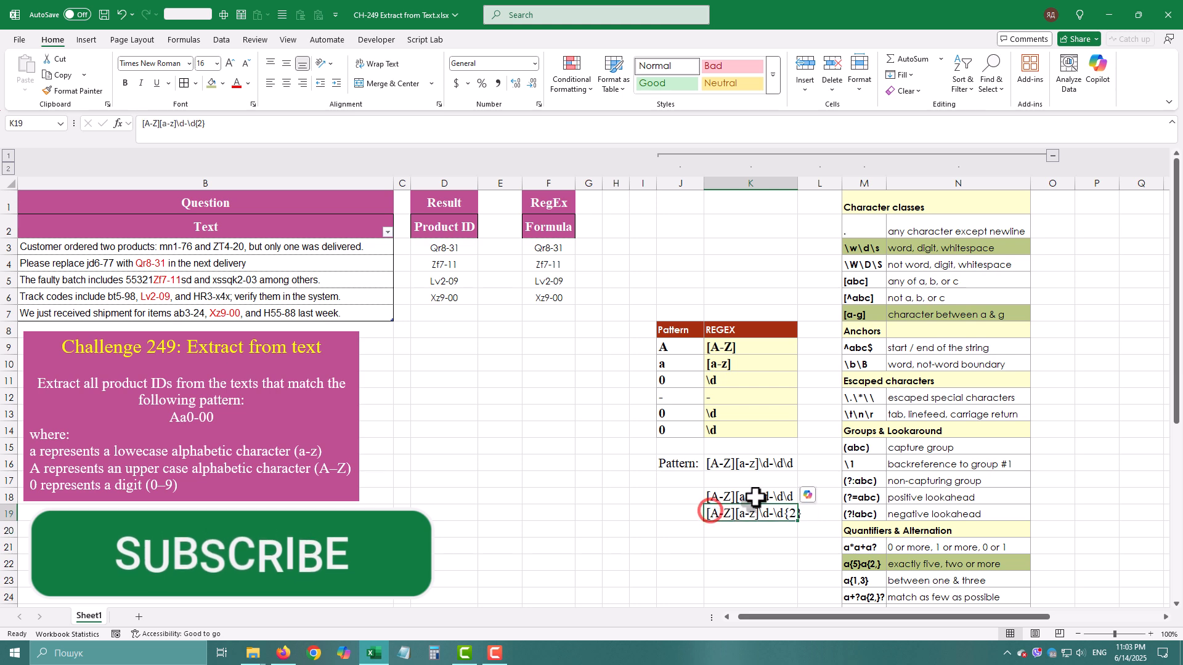
left_click(760, 550)
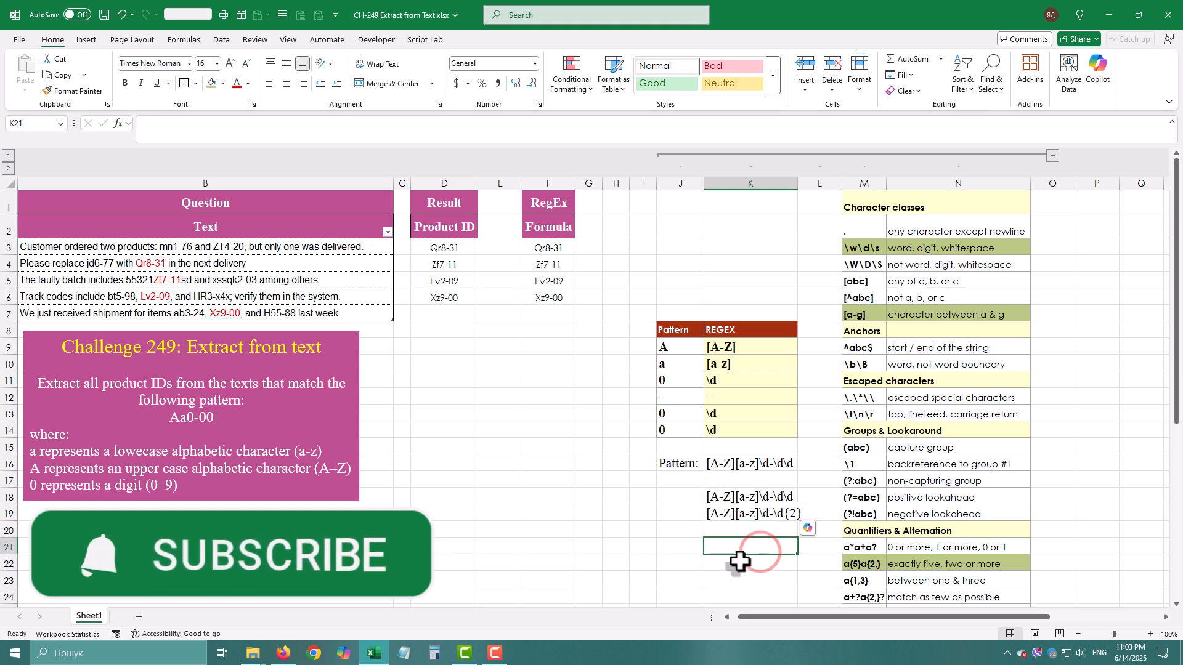
Clear the formula in F3 and enter =REGEXEXTRACT(Table1[Text],K16,1) in its place
left_click(555, 247)
key("Delete")
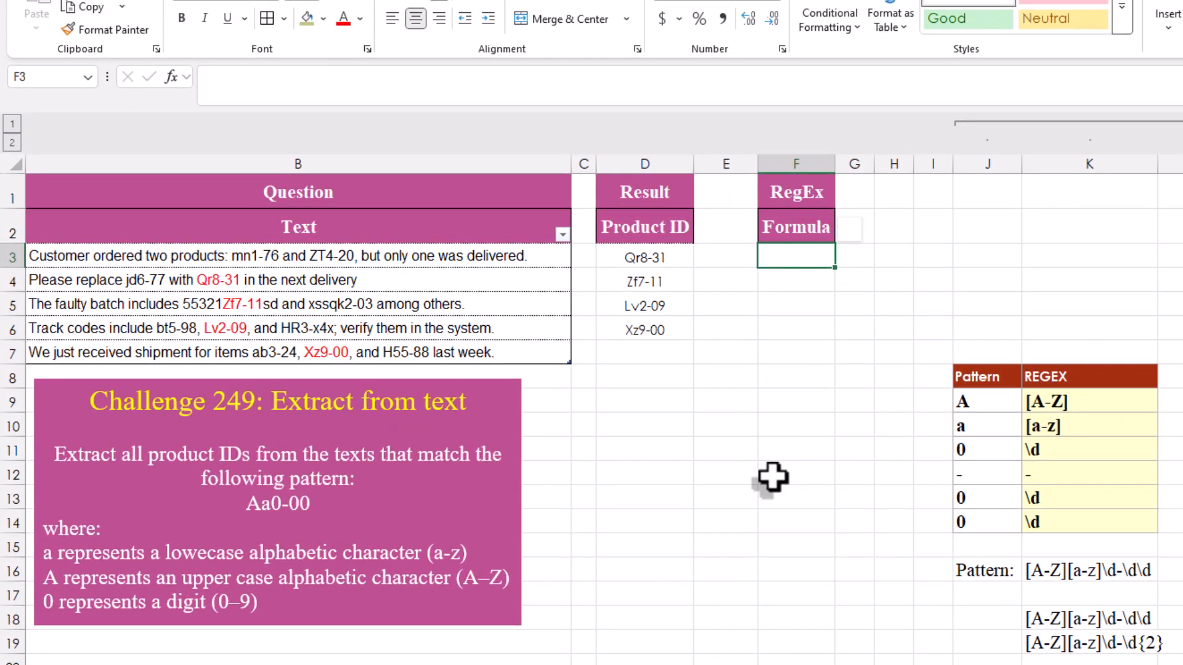
type("=regex")
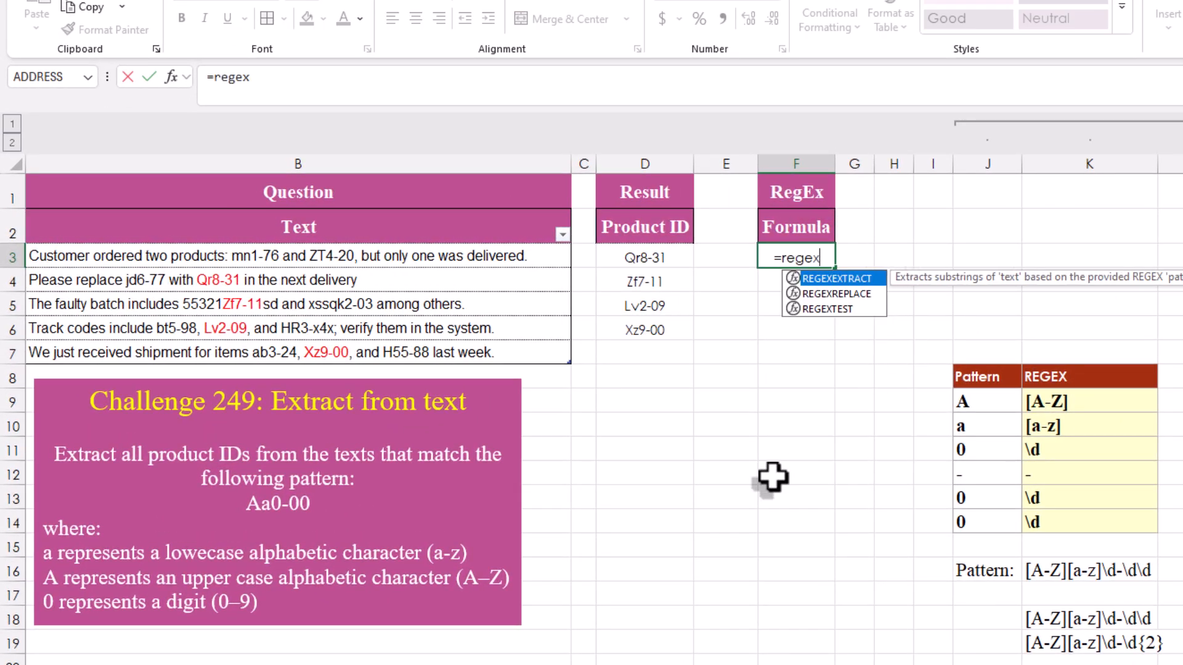
key("Tab")
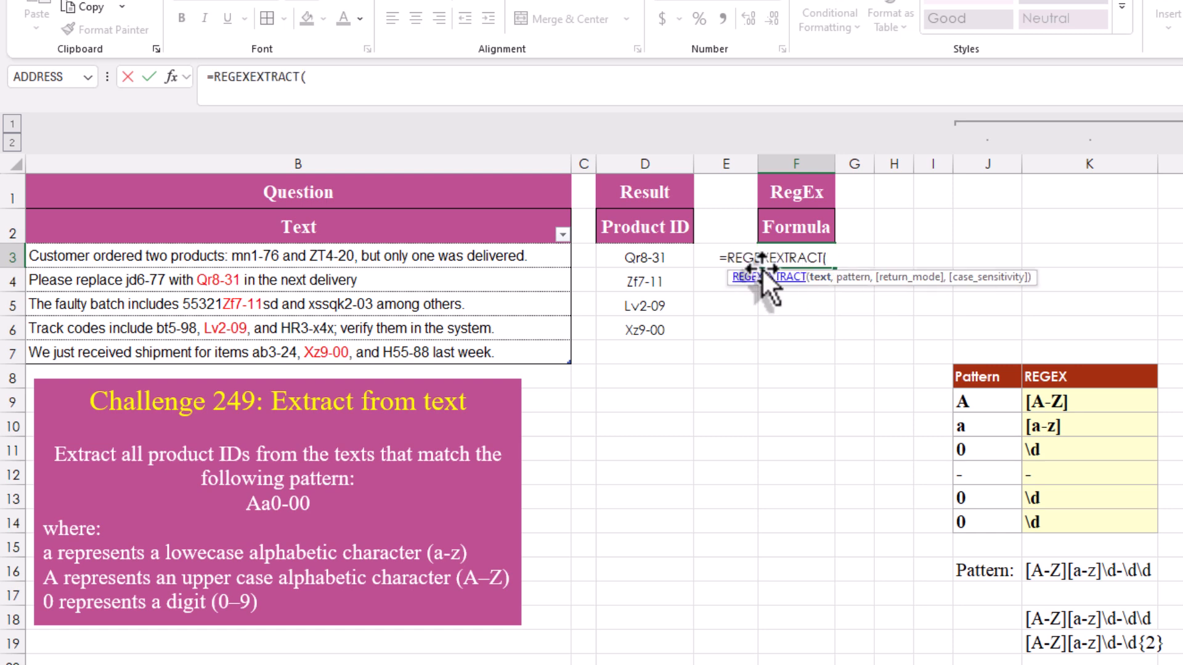
left_click(351, 204)
type(",")
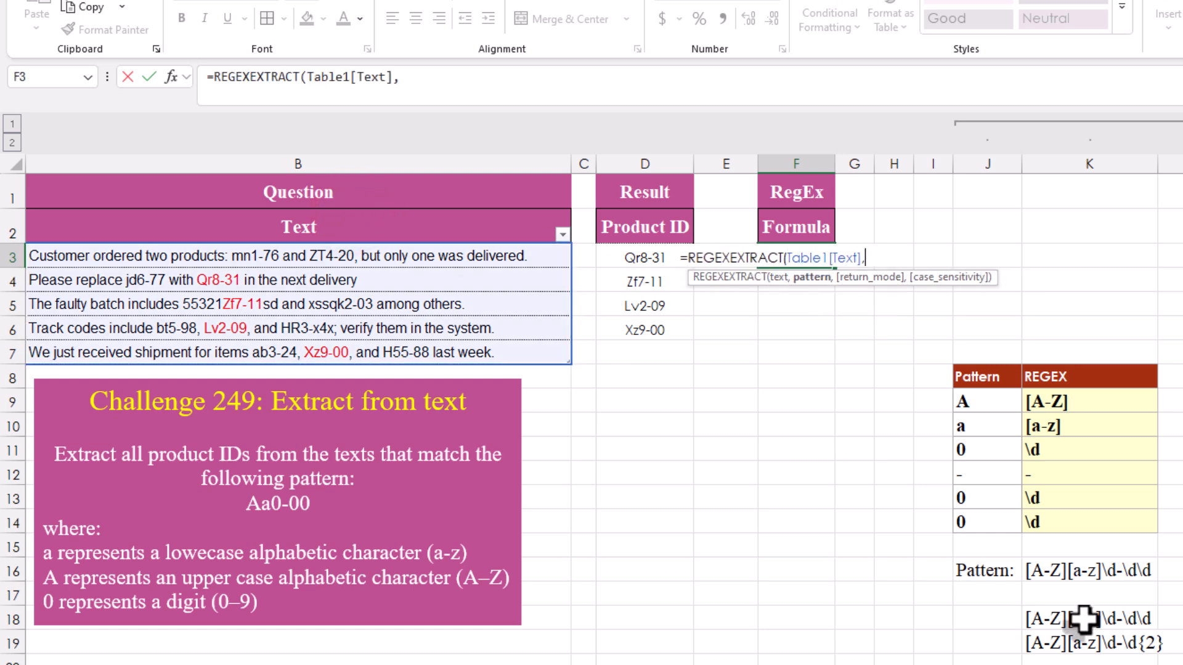
left_click(1088, 570)
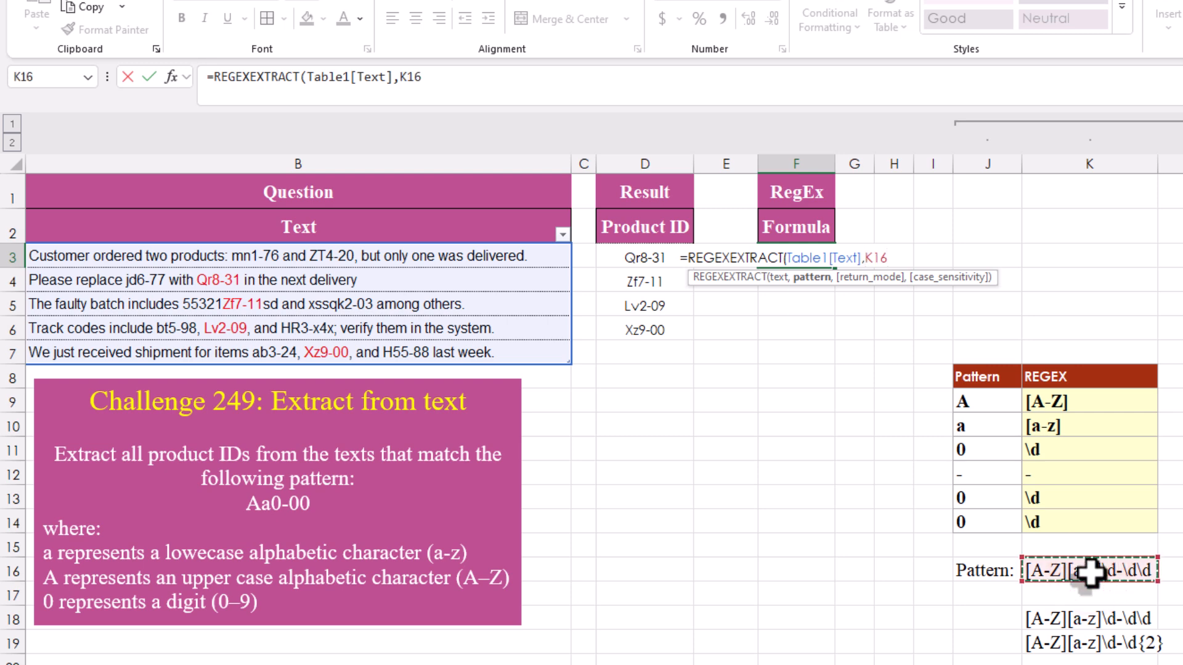
type(",")
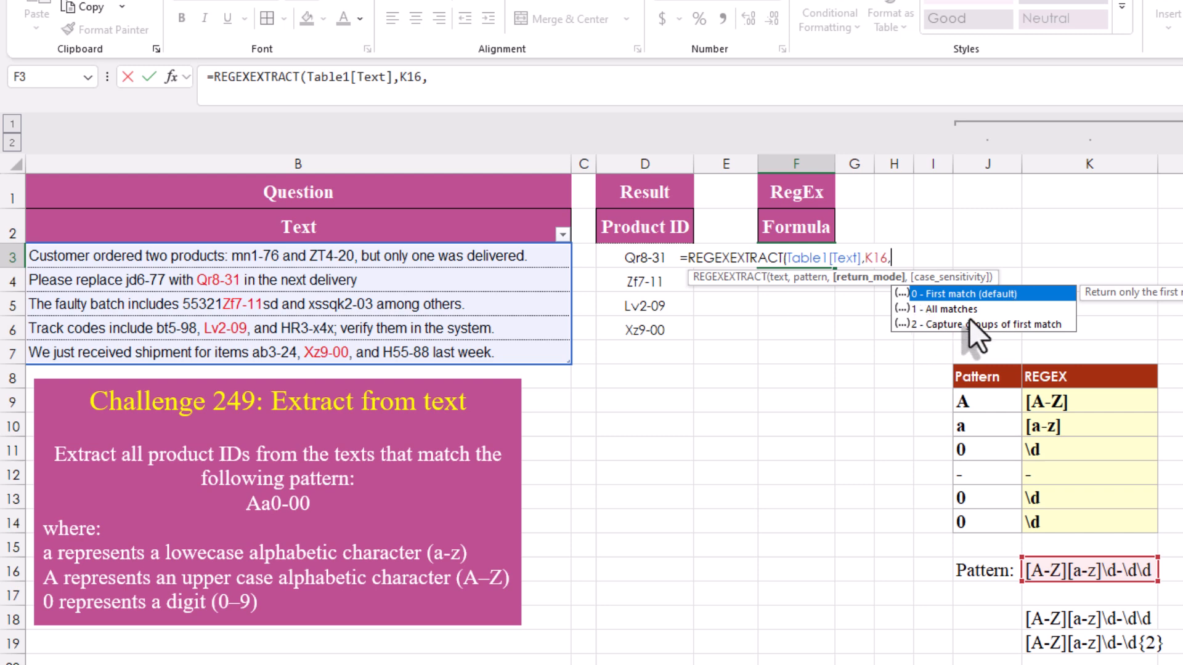
type("1)")
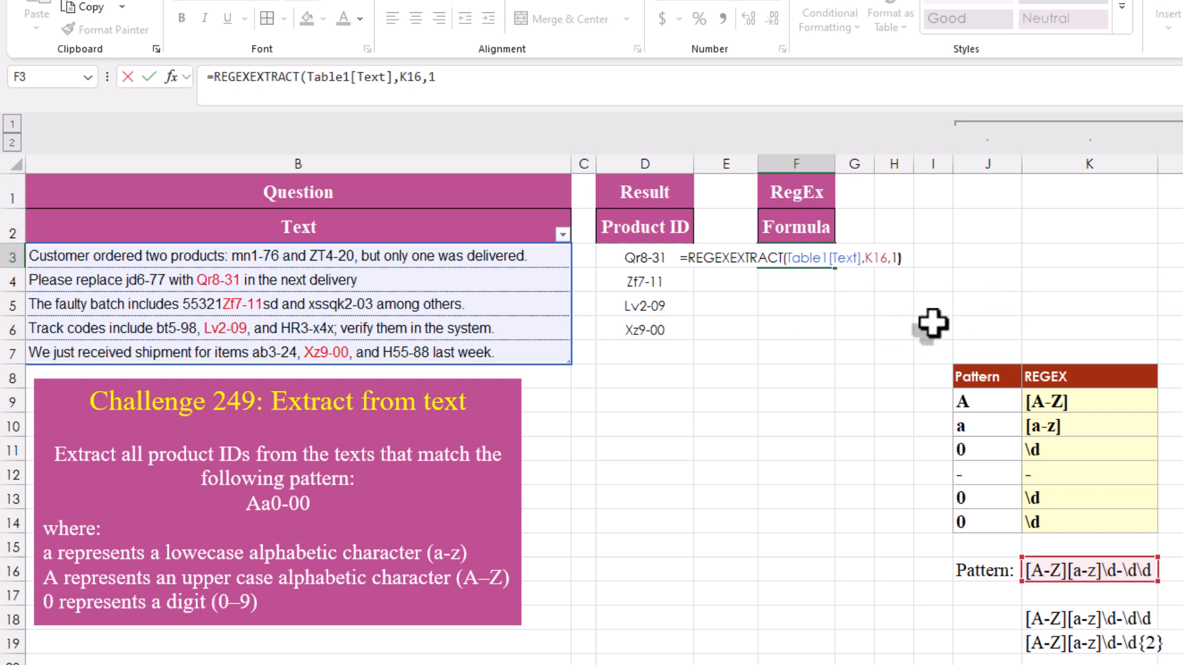
key("Return")
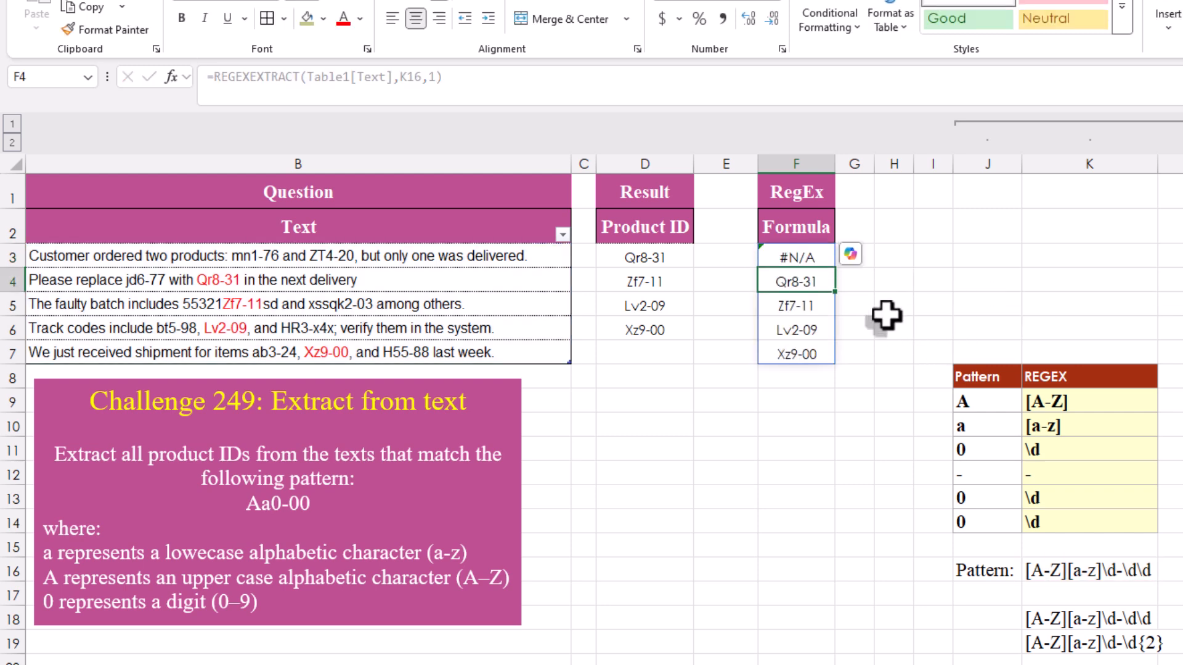
Append a second product ID, Qr8-99, to the end of the text in B4, reusing the existing ID's characters
left_click(807, 258)
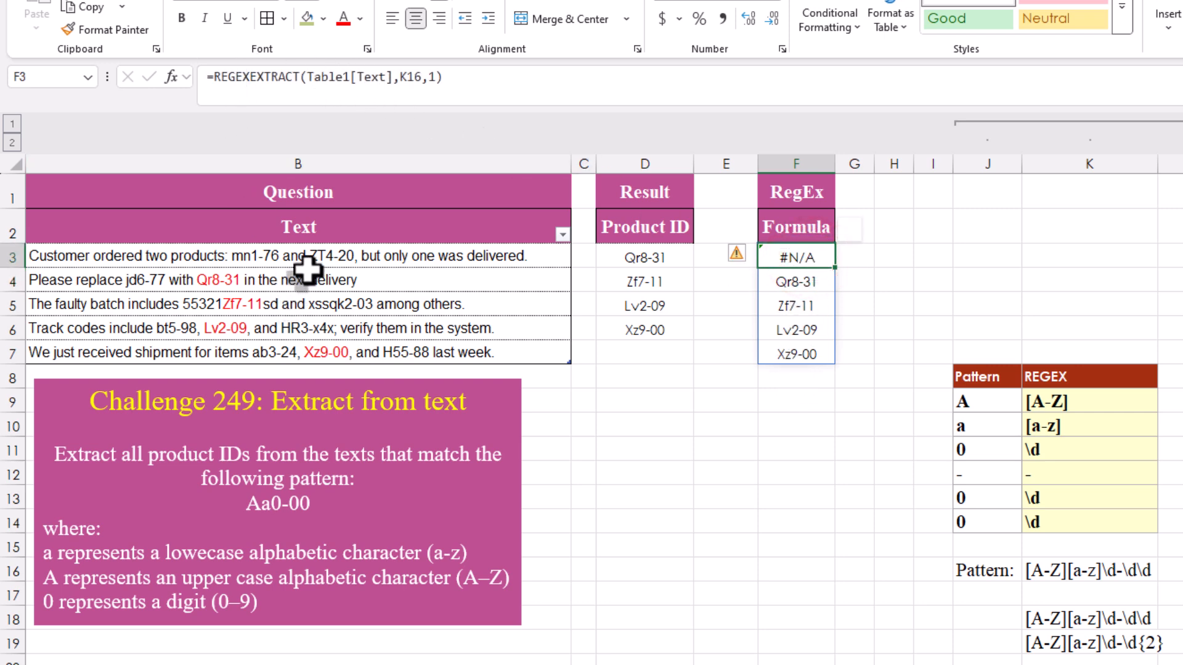
left_click(327, 282)
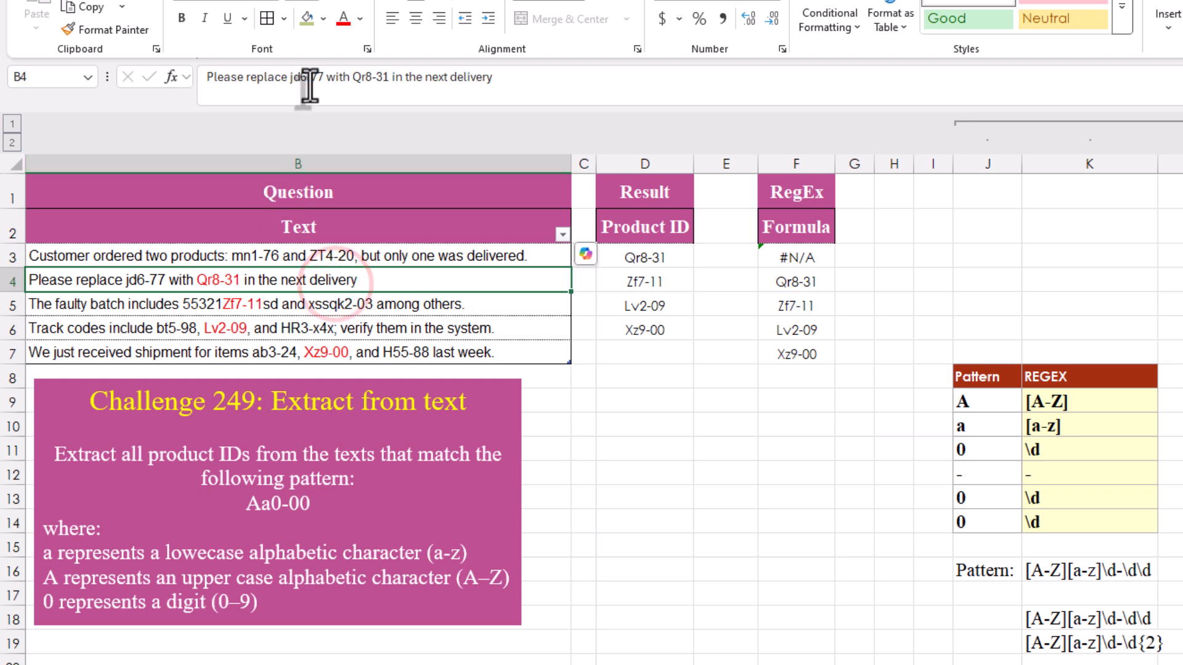
left_click_drag(351, 80, 390, 86)
key("ctrl+c")
left_click(536, 80)
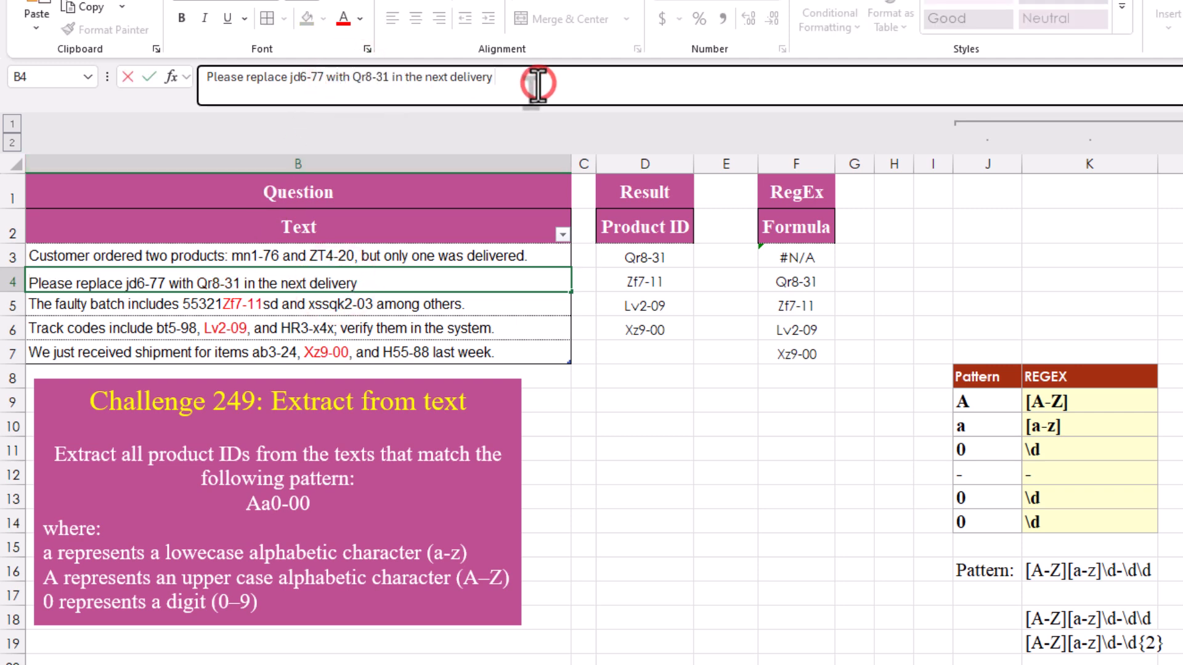
key("ctrl+v")
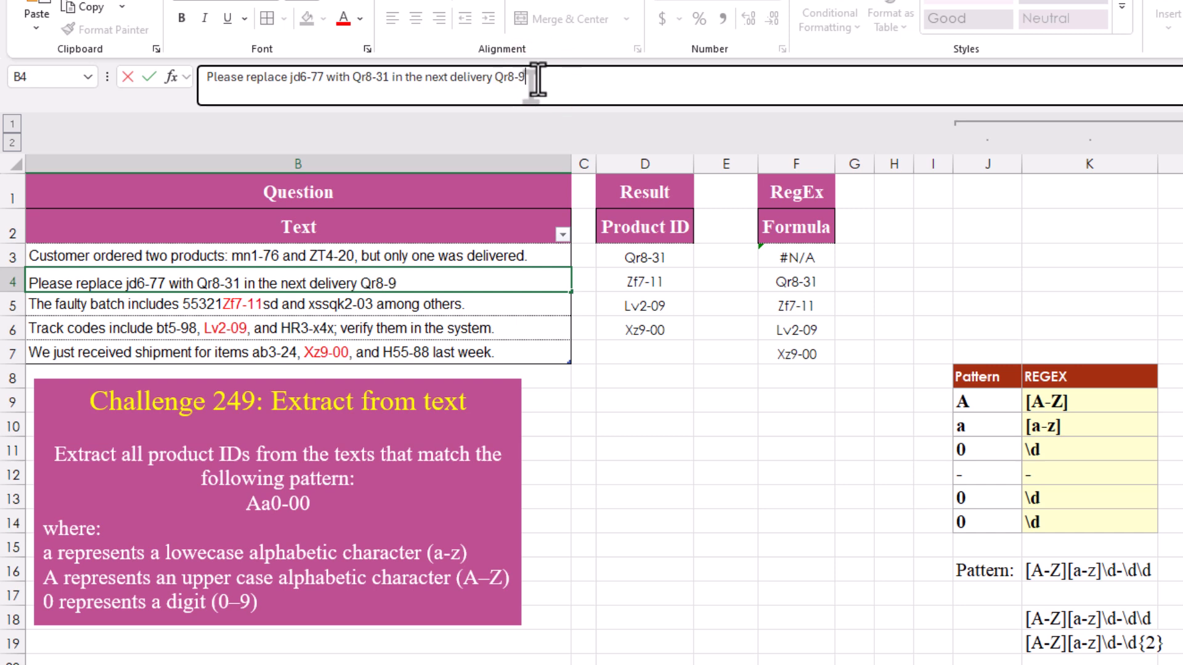
key("Return")
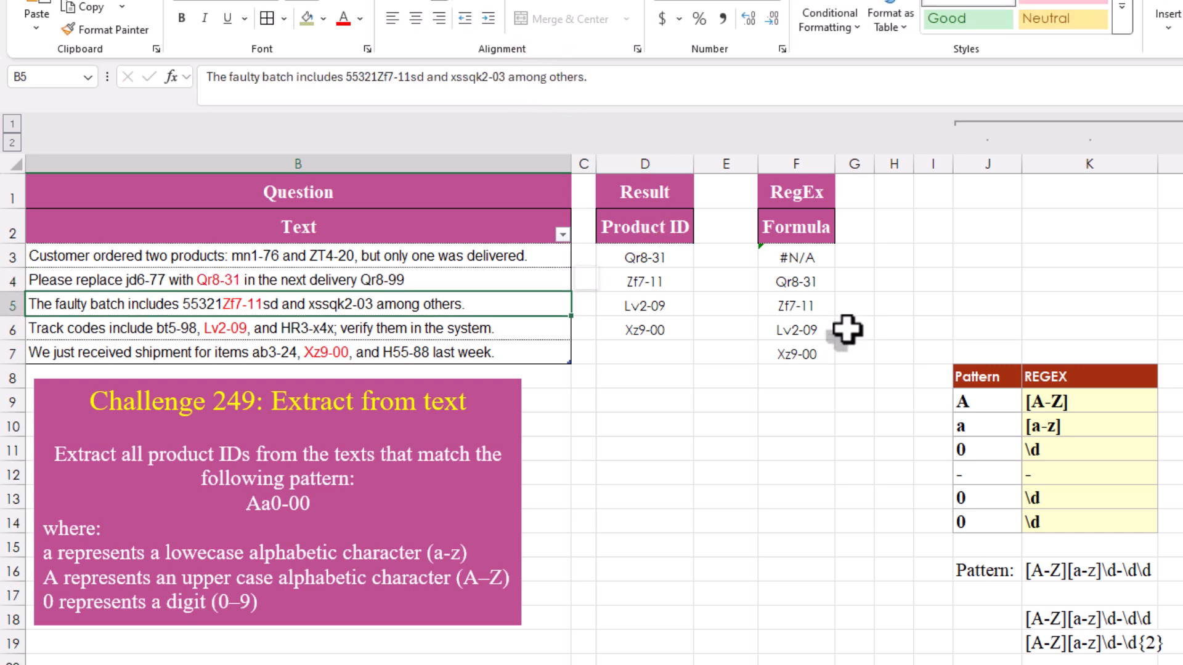
Wrap the Table1[Text] argument of the F3 formula in CONCAT, giving =REGEXEXTRACT(CONCAT(Table1[Text]),K16,1)
left_click(787, 263)
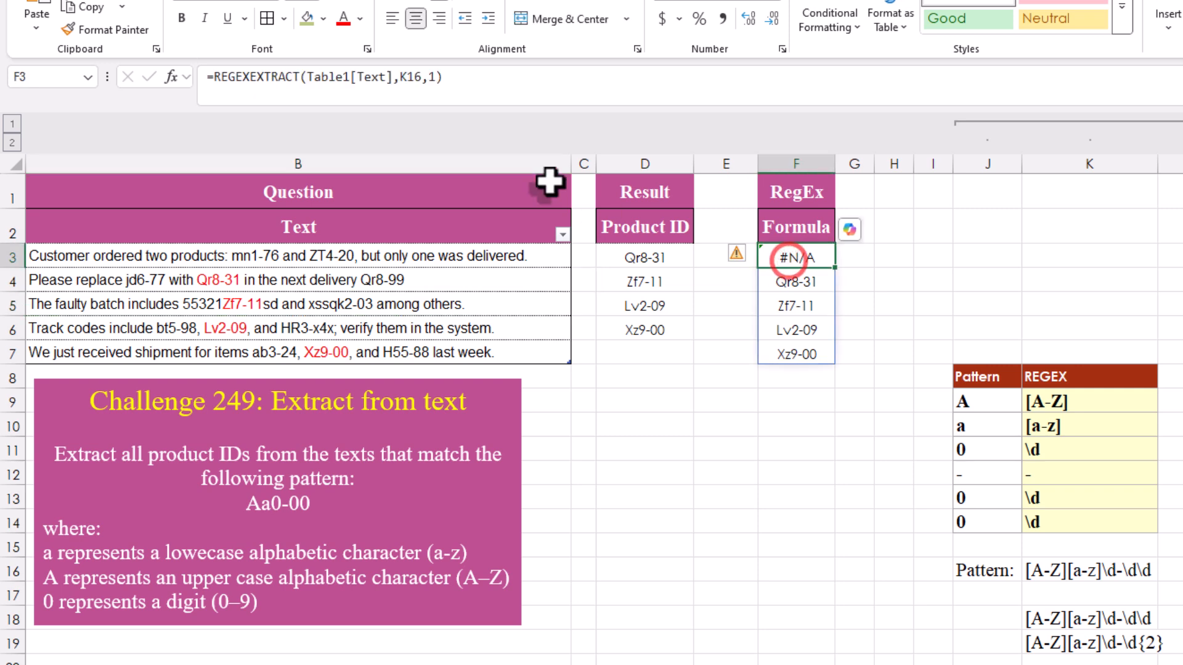
left_click(308, 78)
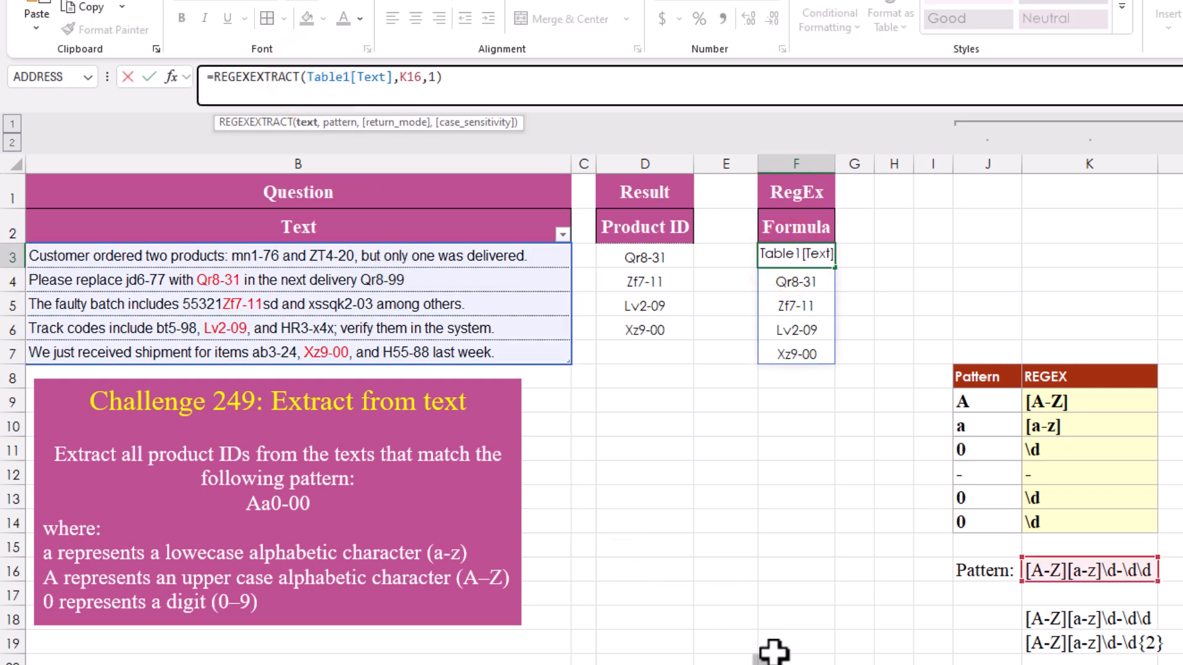
type("coc")
key("BackSpace")
type("n")
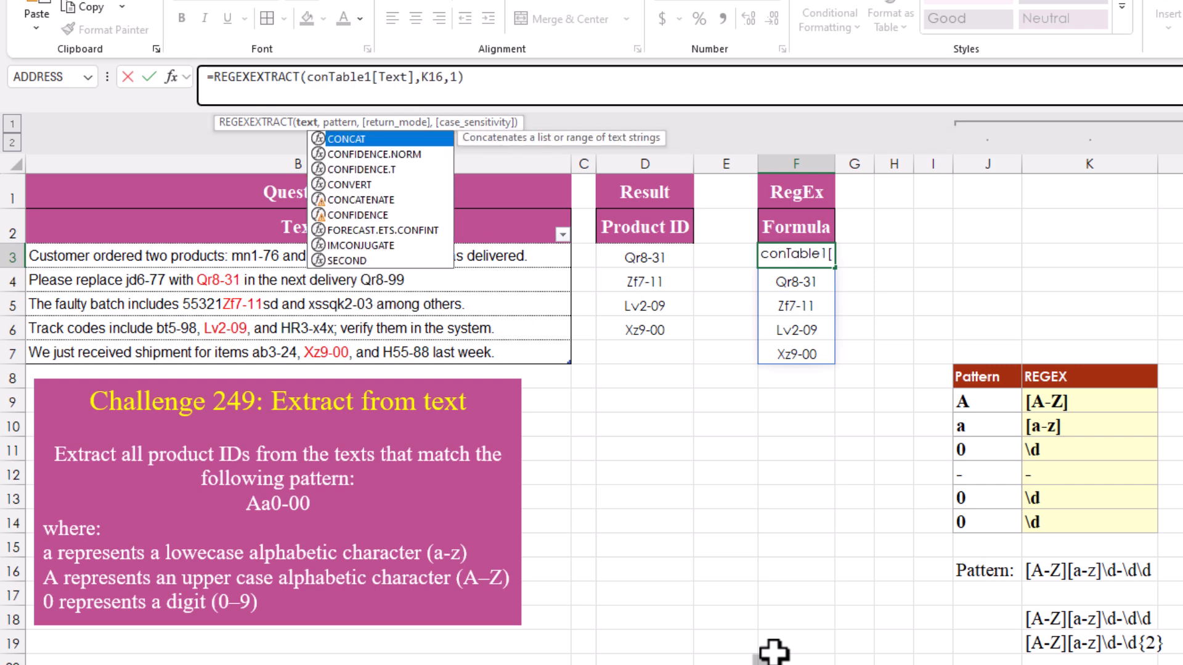
type("cat(")
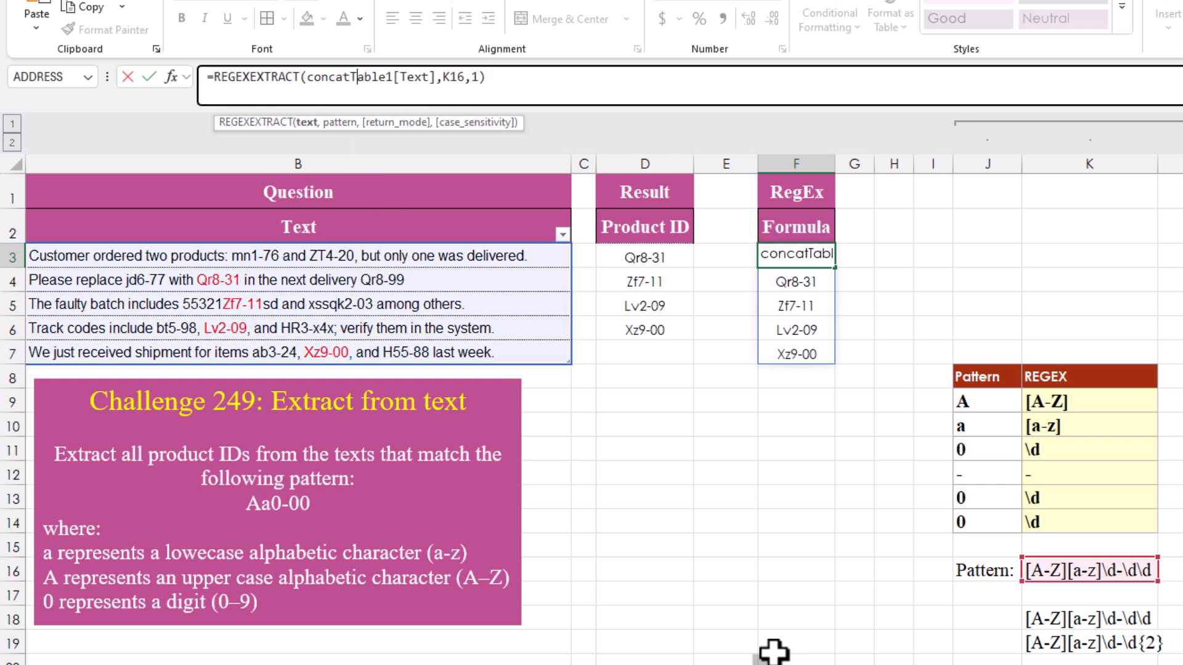
type("T")
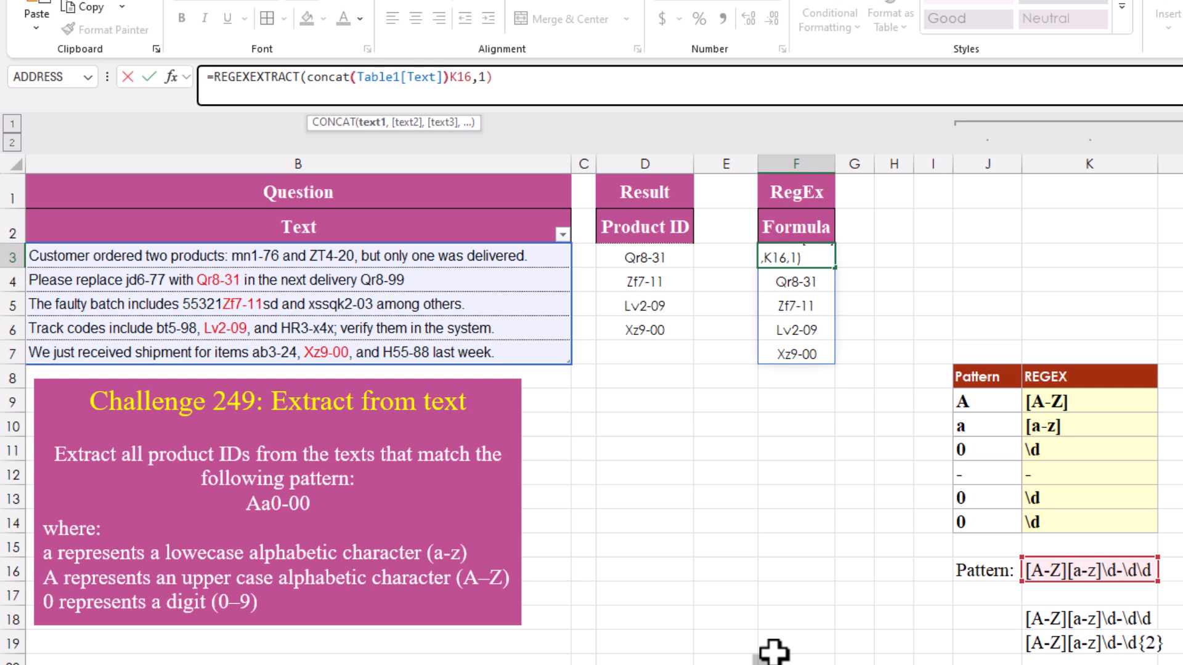
key("Return")
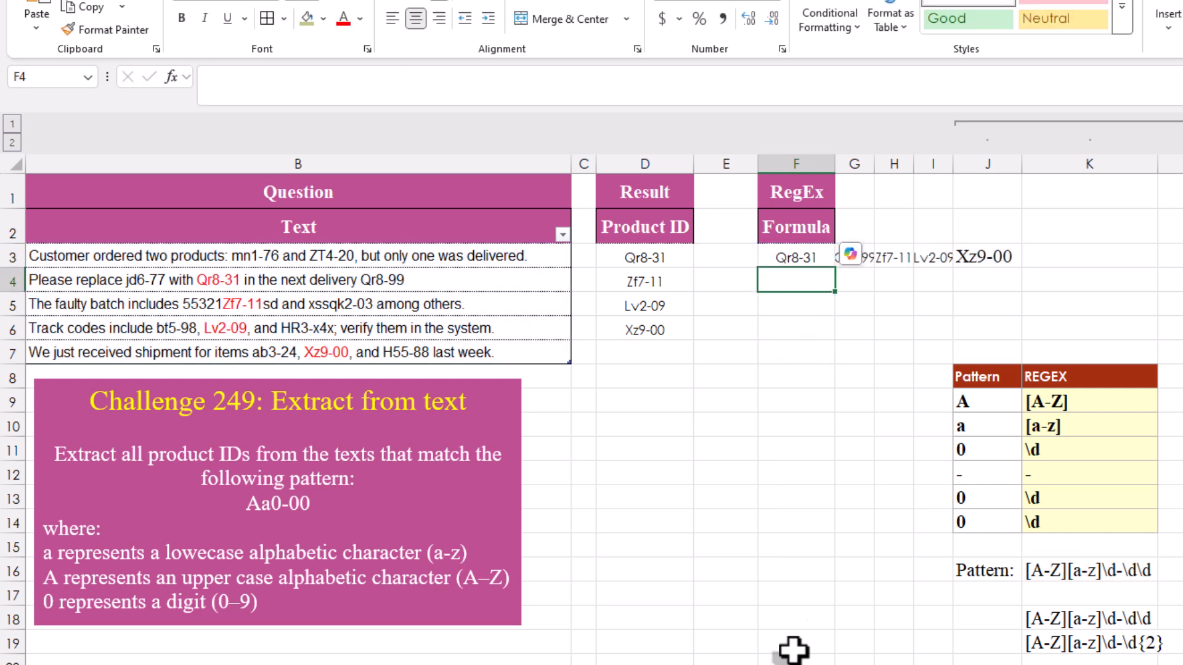
Wrap the whole F3 formula in TOCOL so the extracted IDs spill down a single column
left_click(794, 251)
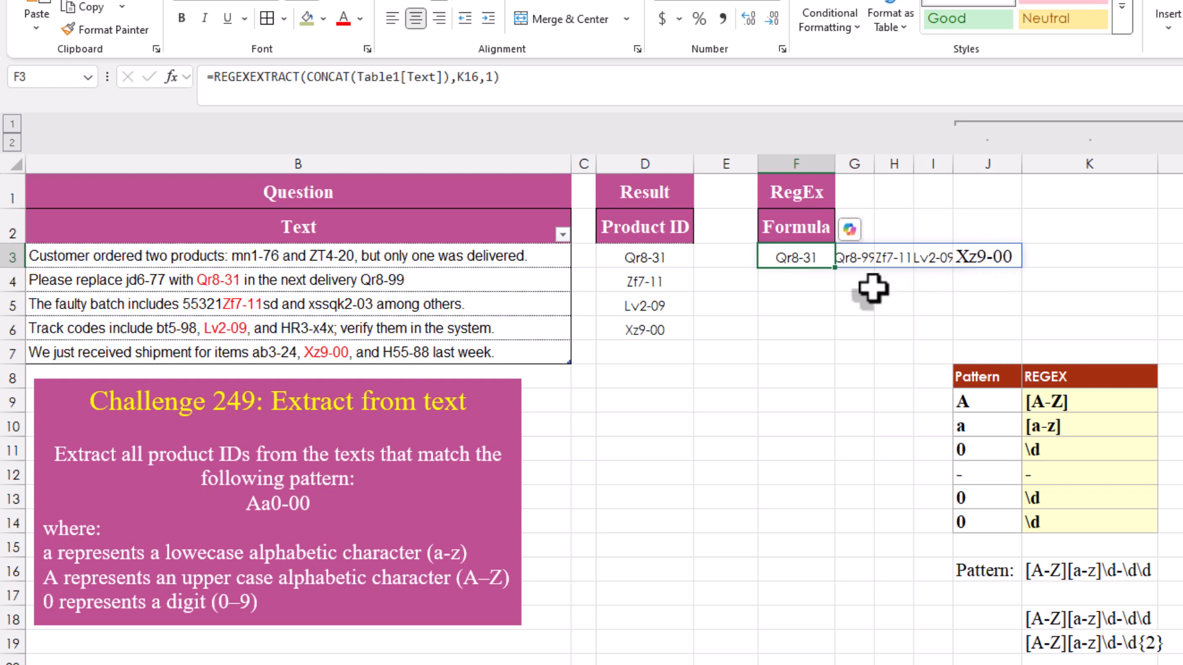
left_click(210, 77)
type("tocol(")
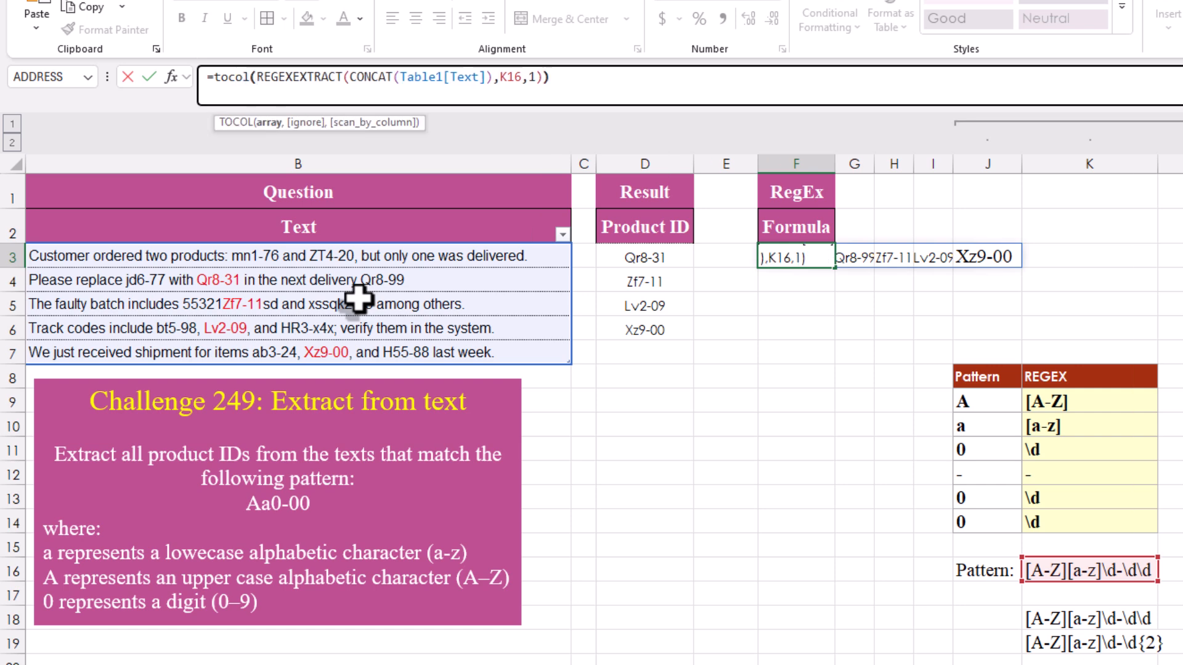
key("Return")
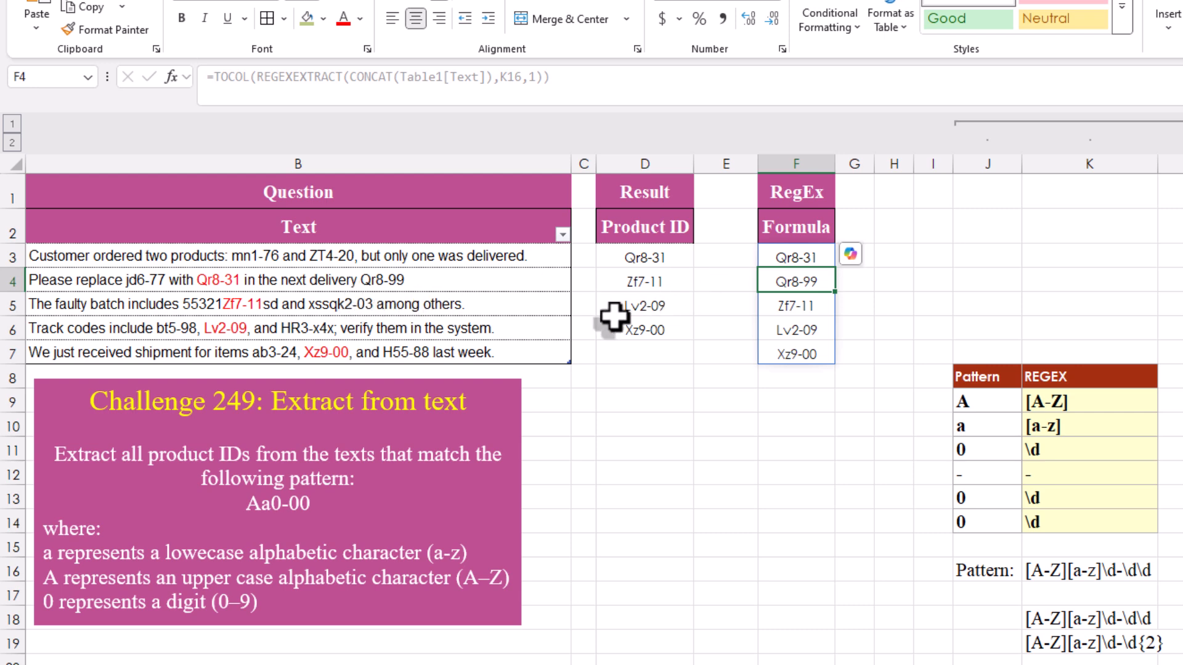
Replace the K16 reference in the F3 formula with the quoted pattern "[A-Z][a-z]\d-\d{2}" copied from K19
left_click(801, 257)
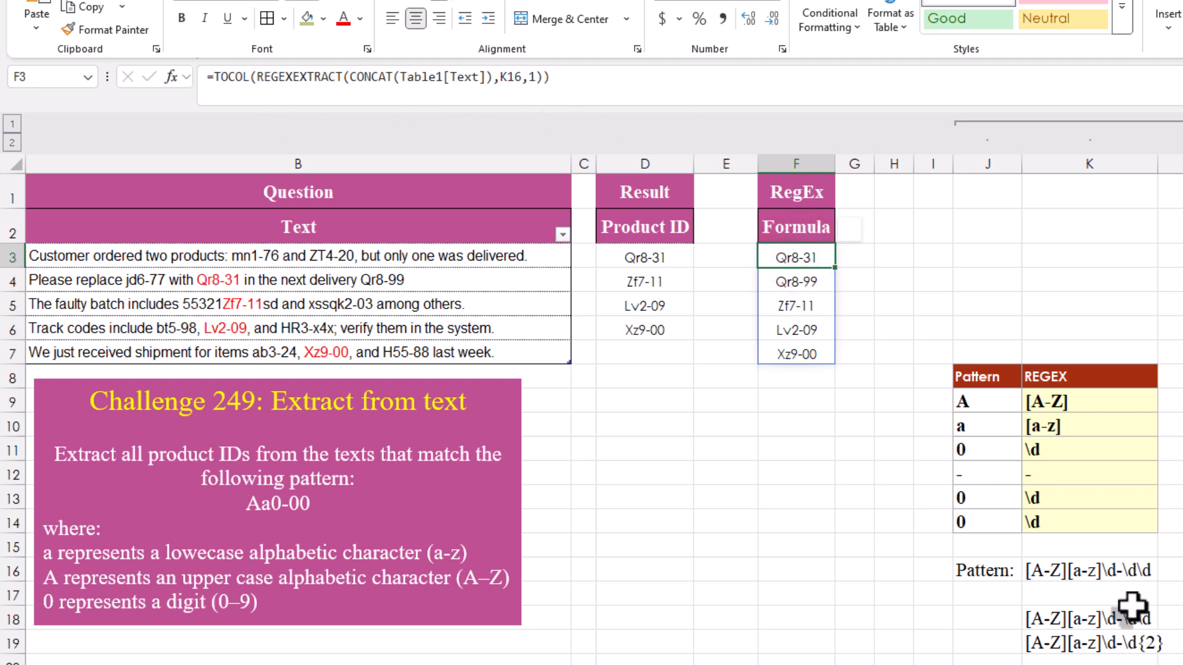
left_click(1109, 644)
triple_click(336, 80)
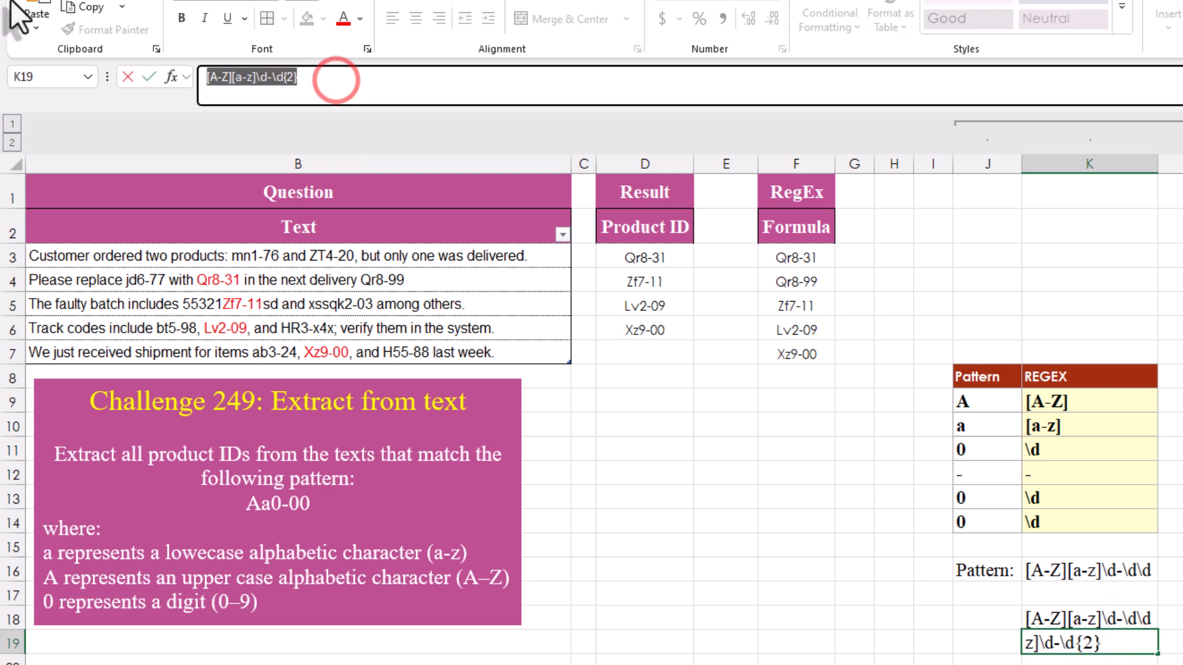
left_click(797, 259)
double_click(514, 77)
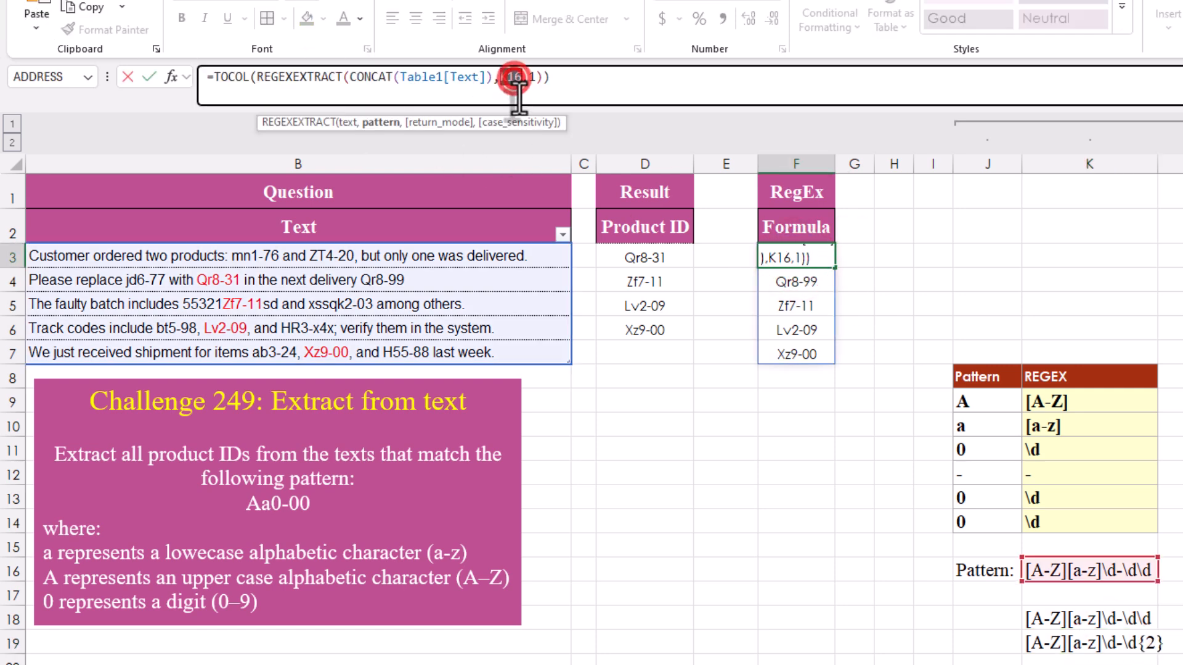
type("\"\"")
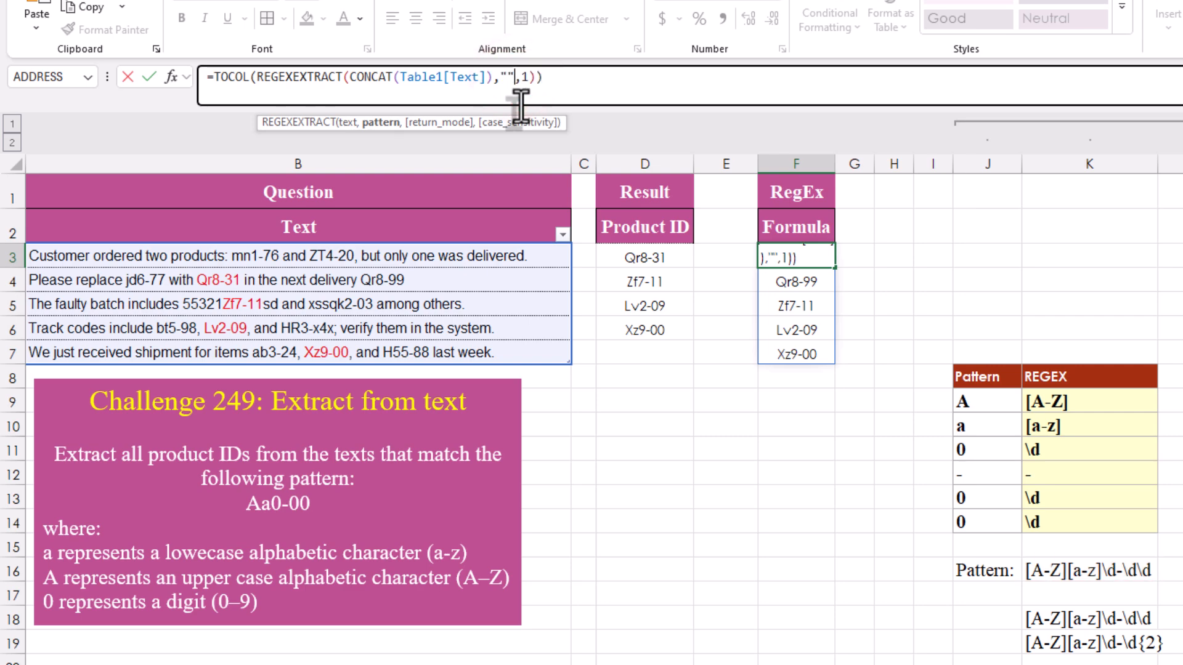
key("ctrl+v")
key("Return")
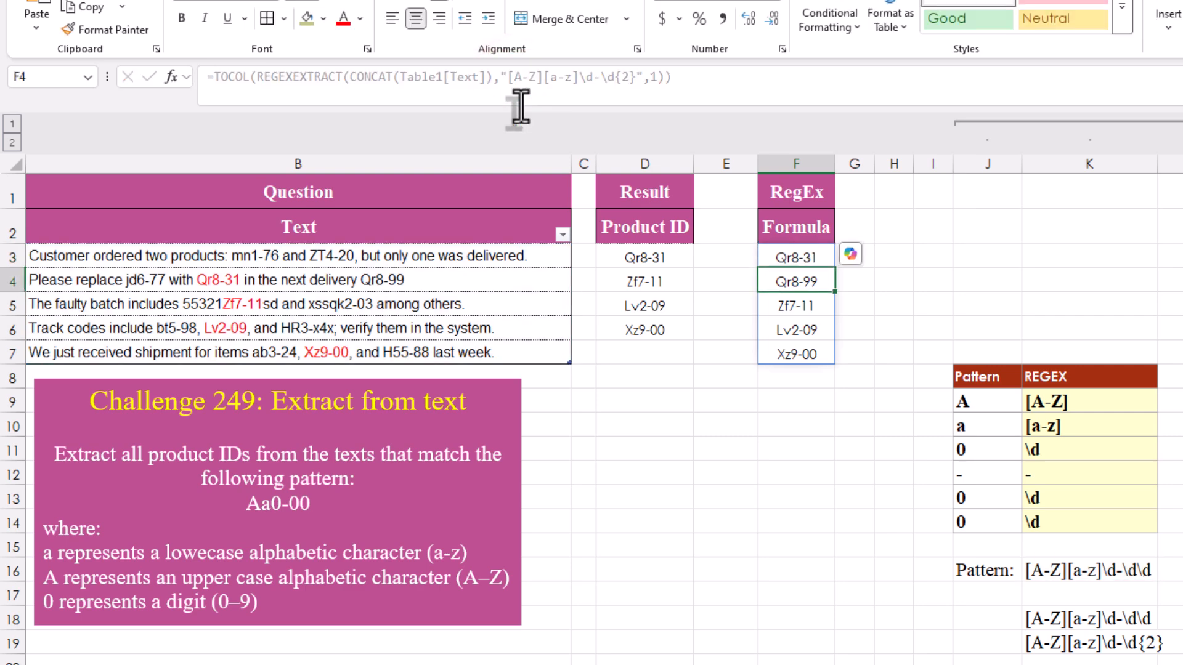